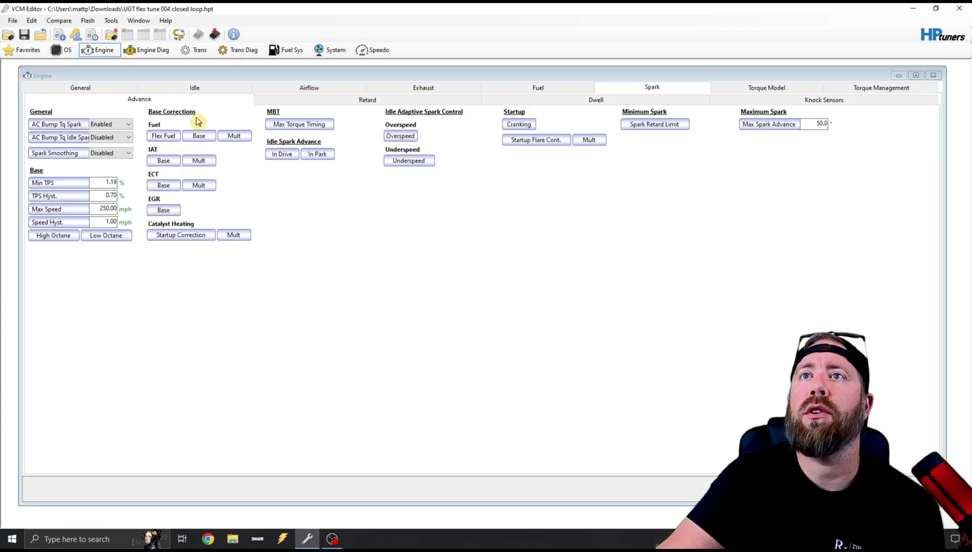
# - Switch to VCM Scanner, dismiss the beta notice and open the log "closed loop bank1 vs bank2 separating" from Downloads
pyautogui.click(286, 541)
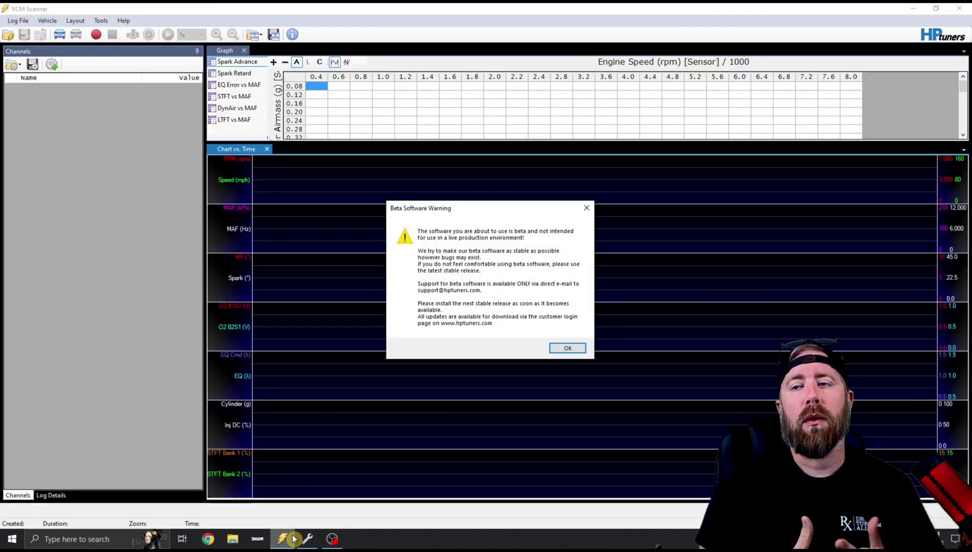
pyautogui.click(567, 349)
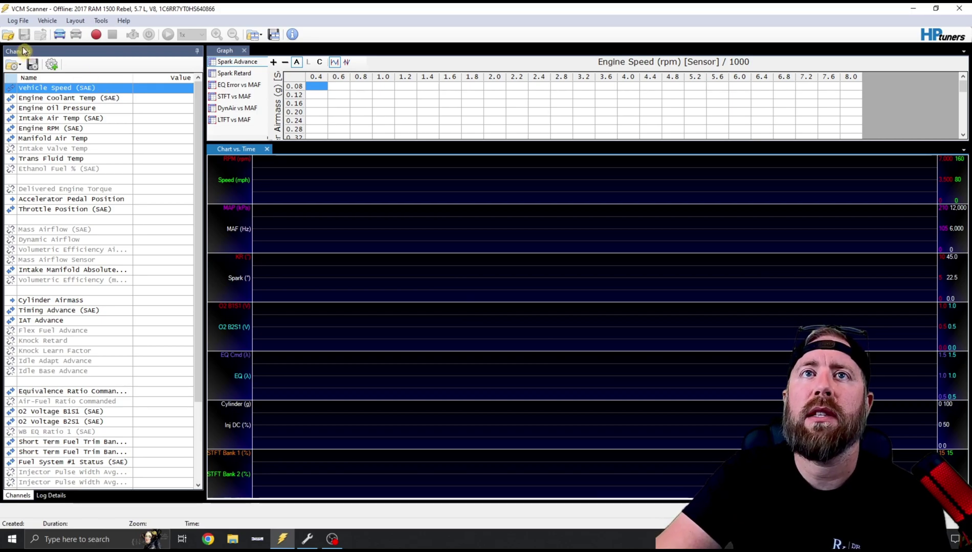
pyautogui.click(8, 34)
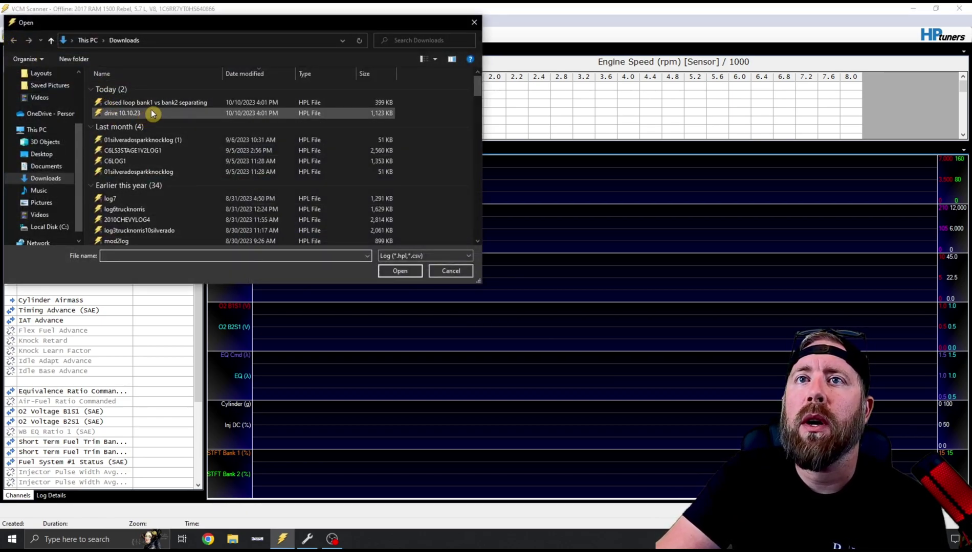
pyautogui.doubleClick(216, 106)
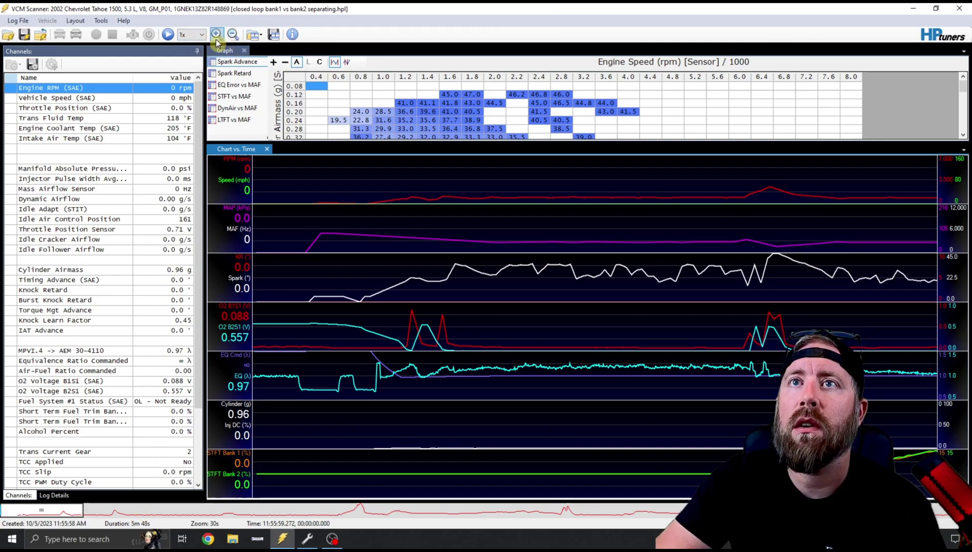
# - Play the log at 2x speed, pausing at idle to compare the bank 1 and bank 2 O2 voltages and short term fuel trims
pyautogui.click(193, 34)
pyautogui.click(195, 75)
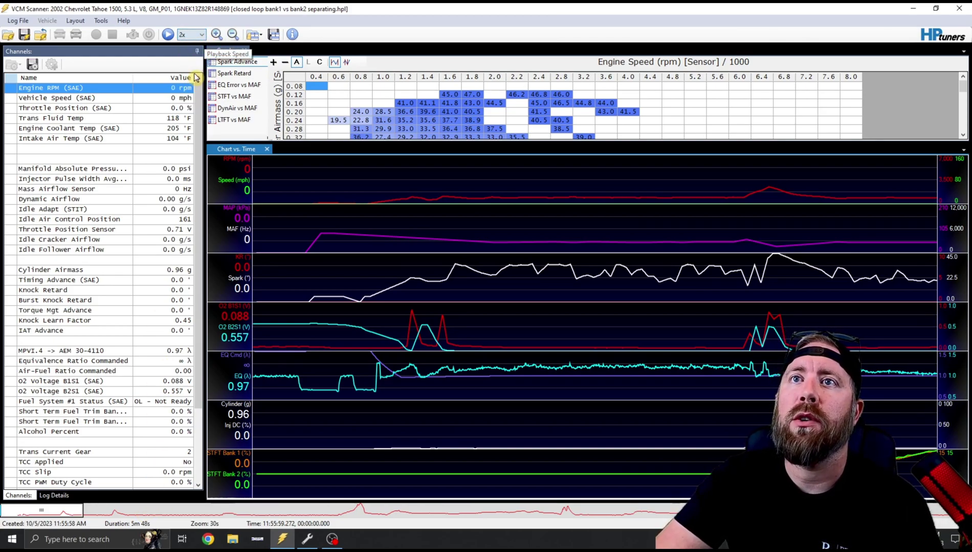
pyautogui.click(169, 35)
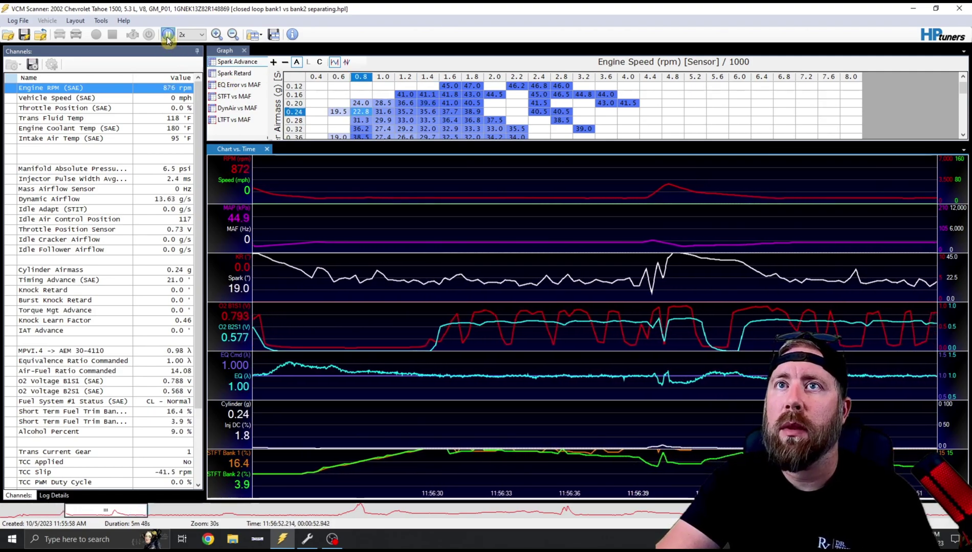
pyautogui.press('space')
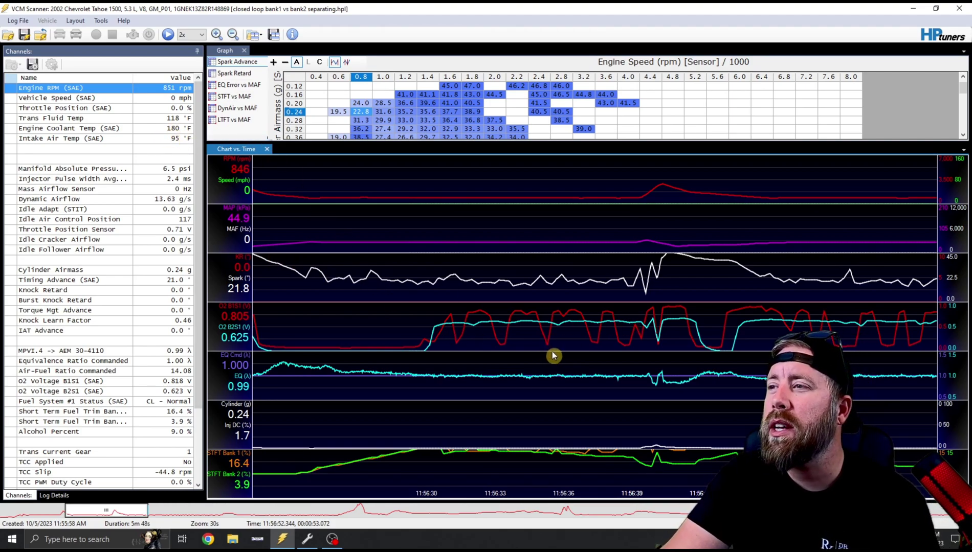
pyautogui.click(168, 34)
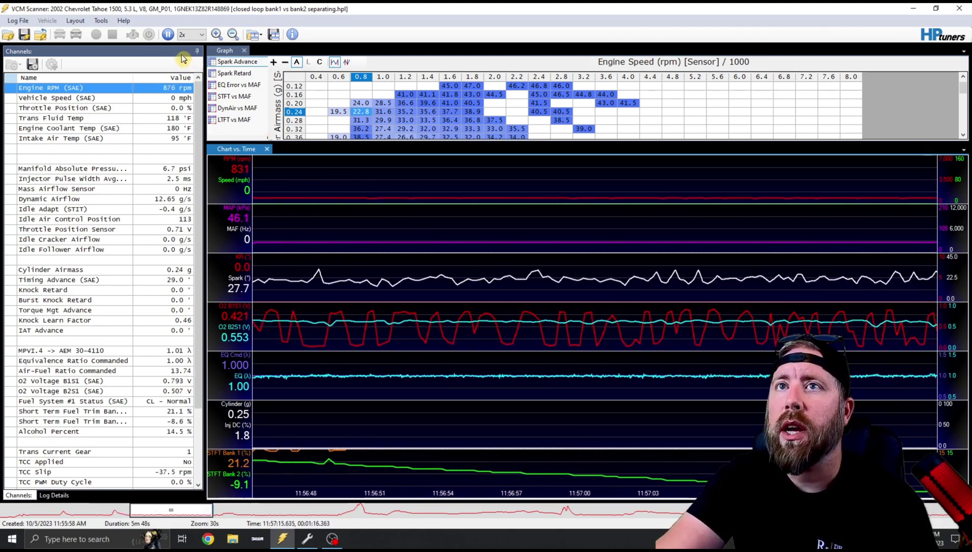
pyautogui.click(167, 36)
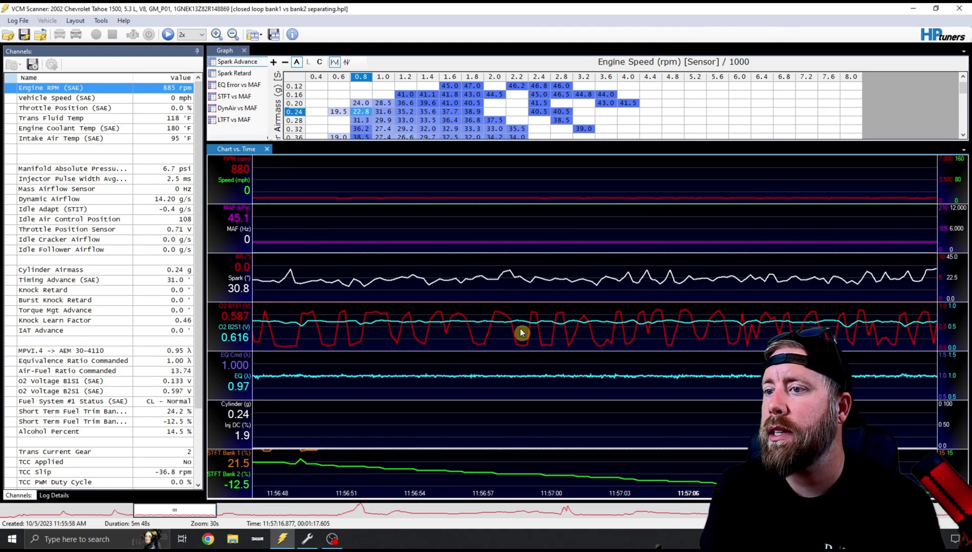
# - Resume playback through the hard acceleration, pause, and inspect MAP, commanded EQ and measured EQ at several points around its peak
pyautogui.press('space')
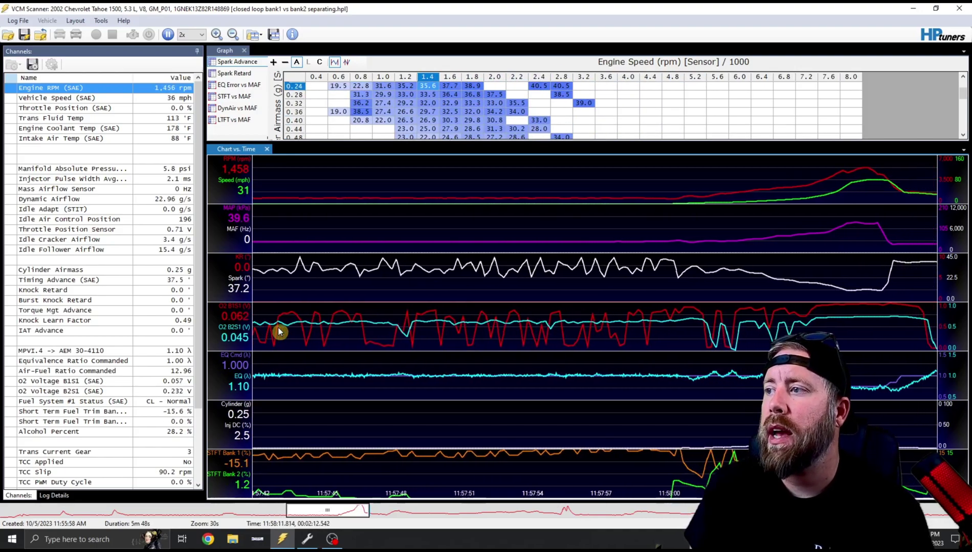
pyautogui.click(168, 35)
pyautogui.click(736, 236)
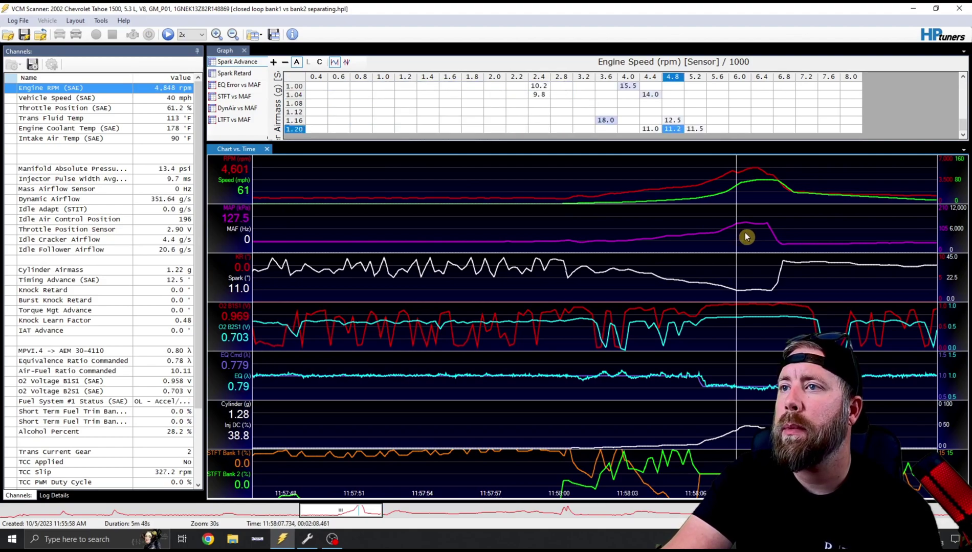
pyautogui.moveTo(745, 235); pyautogui.dragTo(759, 234)
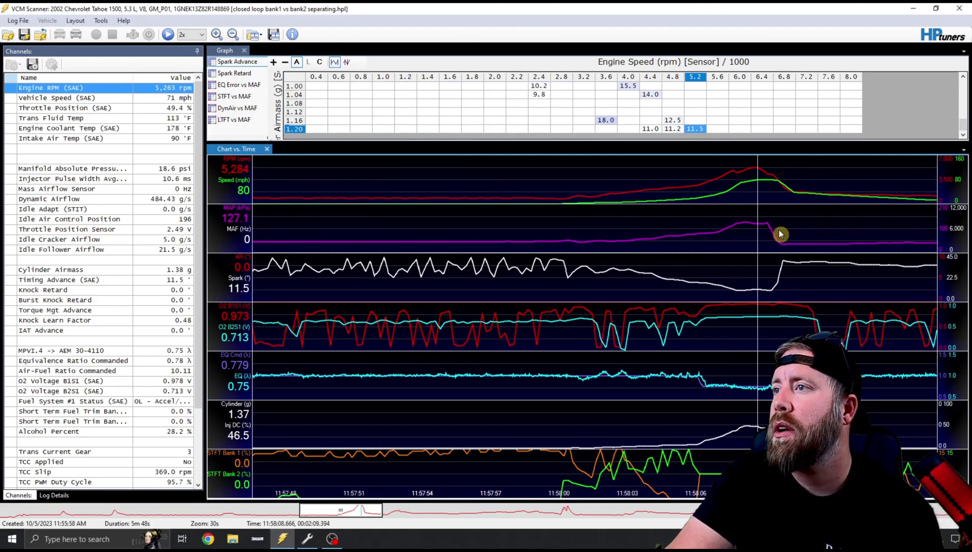
pyautogui.click(745, 235)
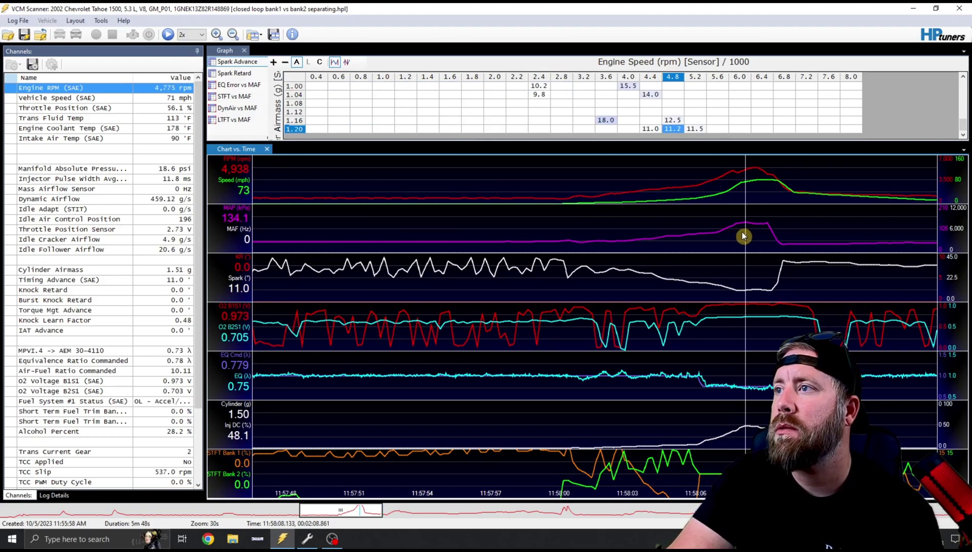
pyautogui.click(742, 235)
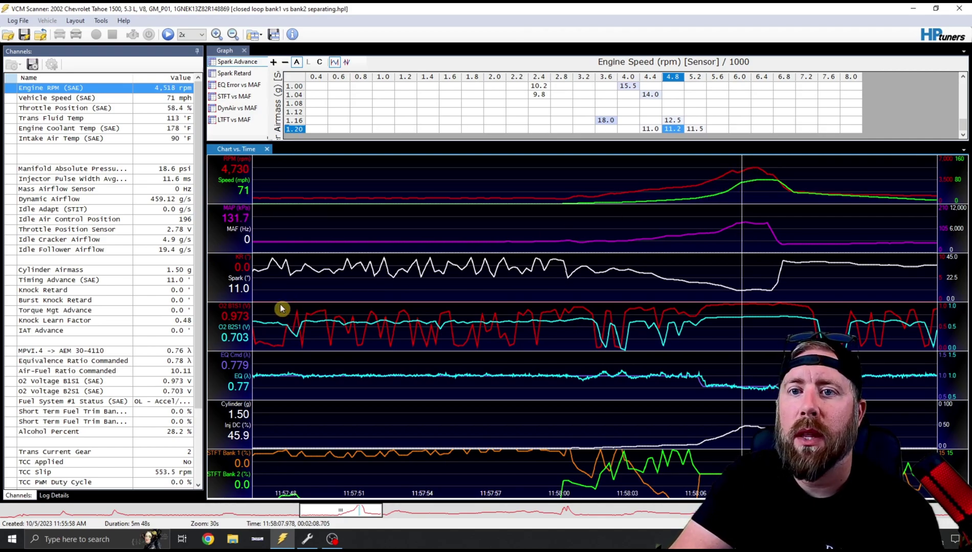
pyautogui.moveTo(209, 319); pyautogui.dragTo(214, 320)
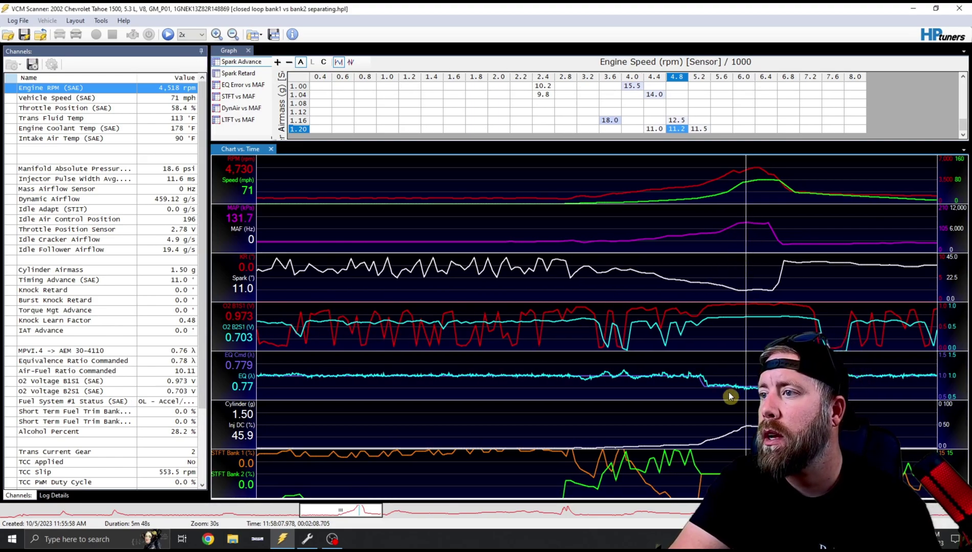
pyautogui.moveTo(747, 393); pyautogui.dragTo(766, 399)
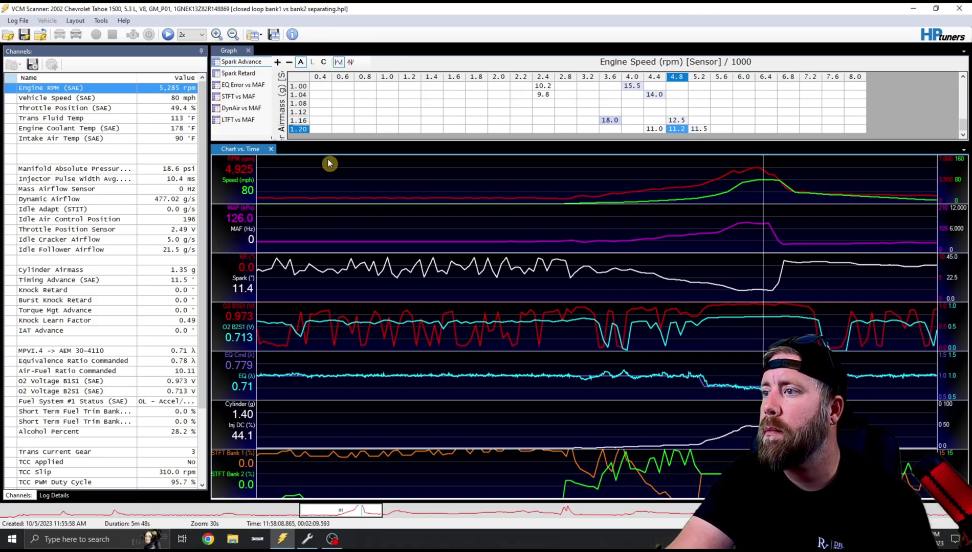
# - Continue playback to the light cruising section around 12:00:07 and pause there to compare both banks' short term fuel trims
pyautogui.click(166, 34)
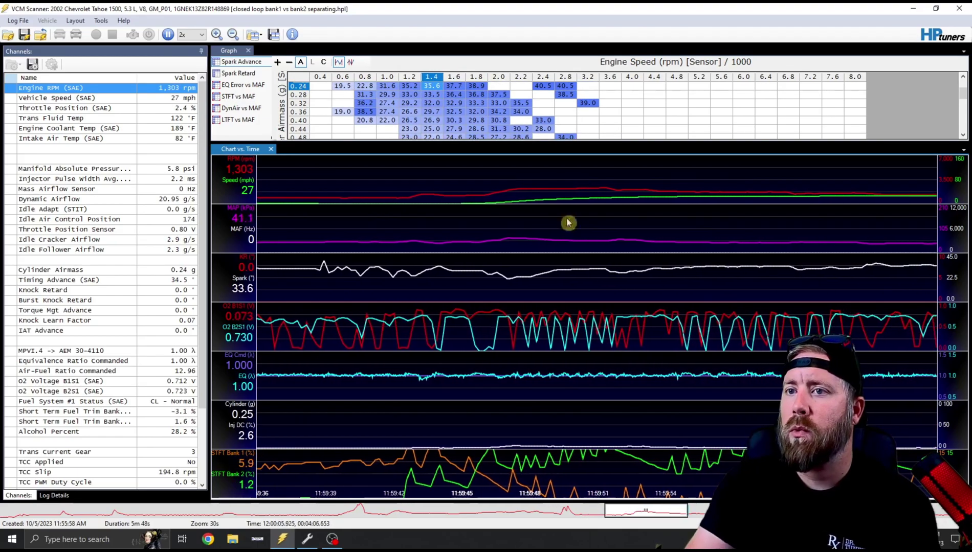
pyautogui.press('space')
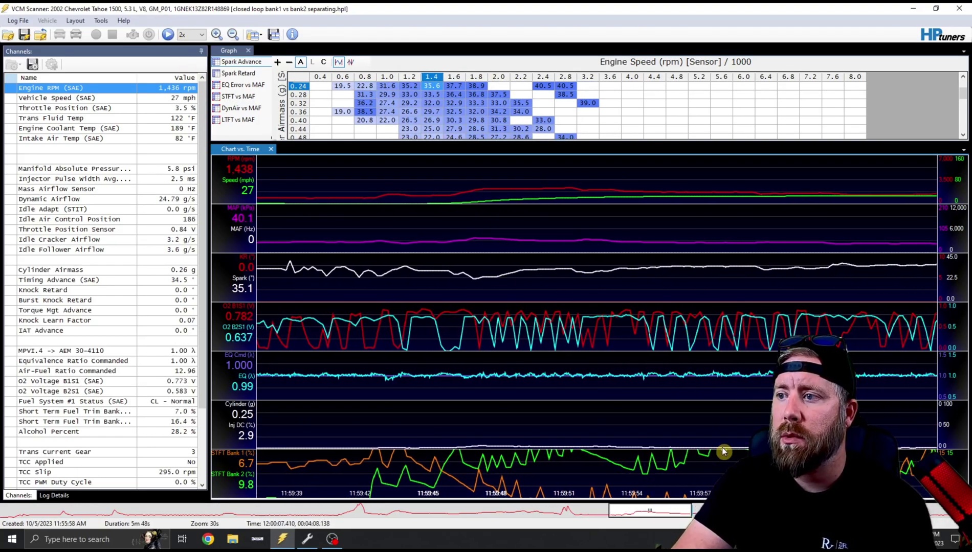
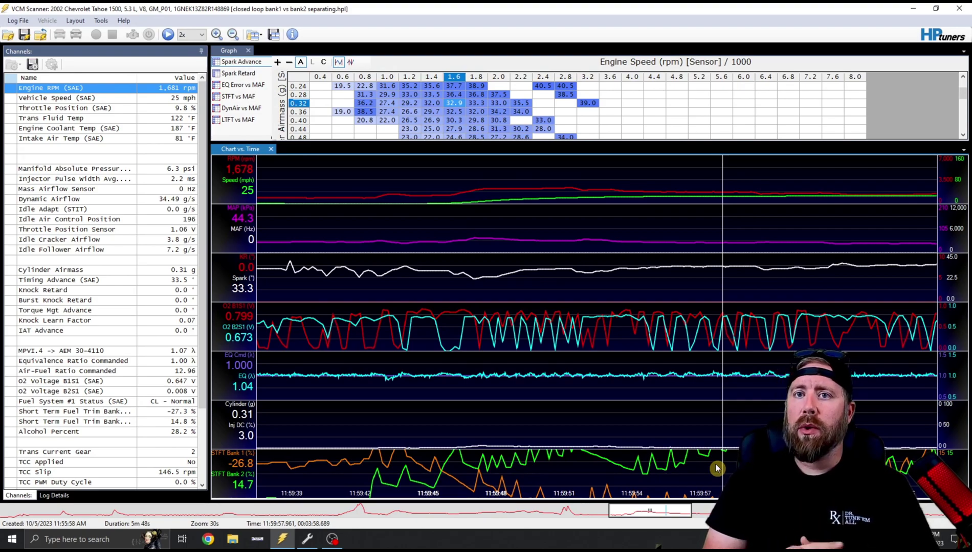
# - Switch to VCM Editor and look through the engine's general and idle RPM settings, including the base idle setpoint table
pyautogui.click(307, 539)
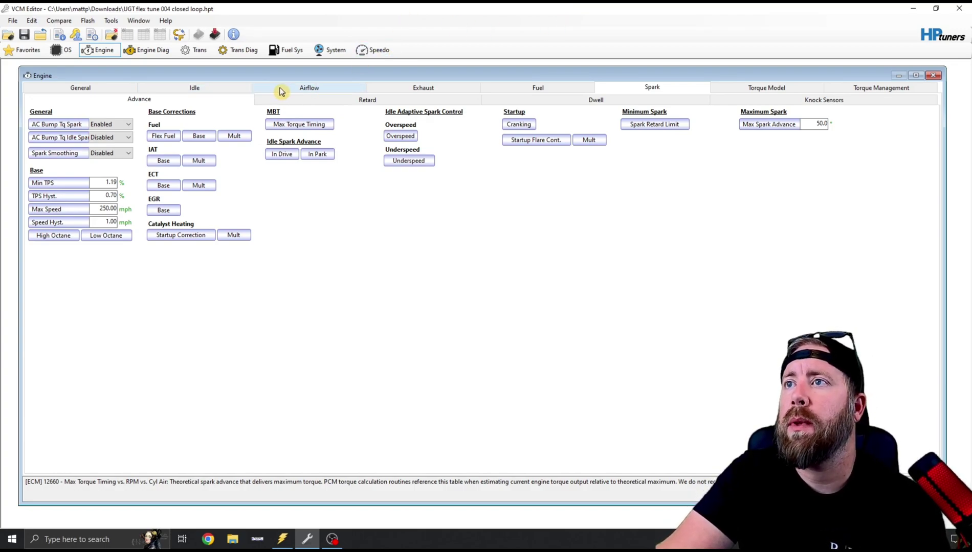
pyautogui.click(125, 89)
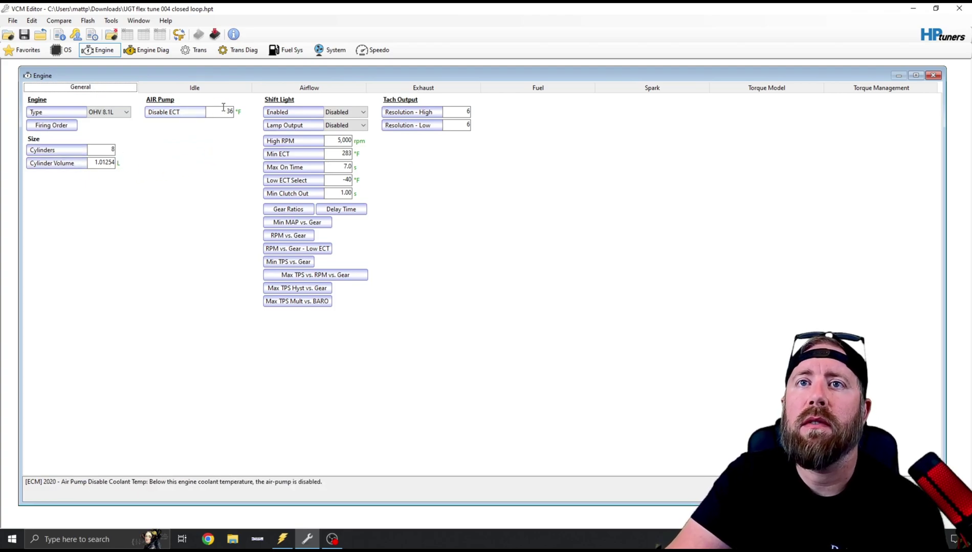
pyautogui.click(222, 91)
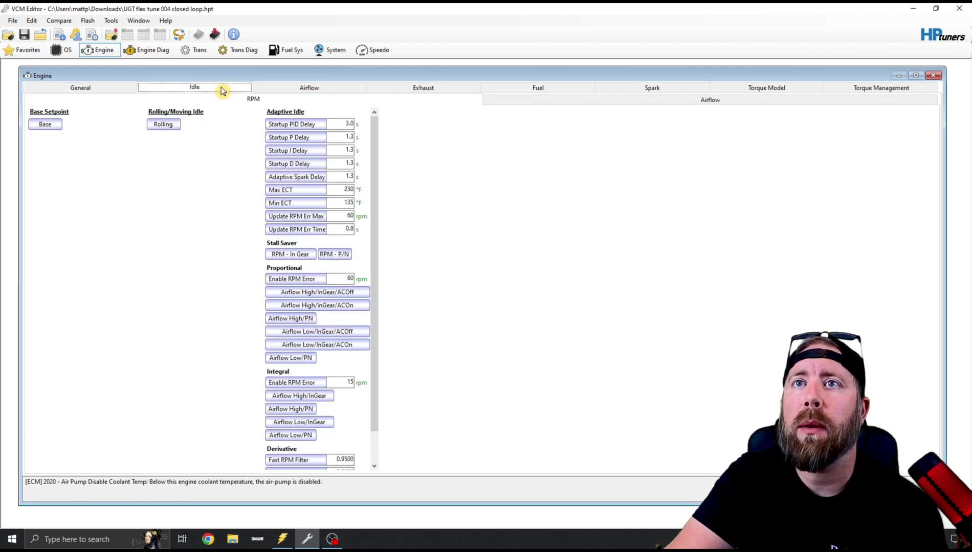
pyautogui.click(57, 124)
pyautogui.press('Escape')
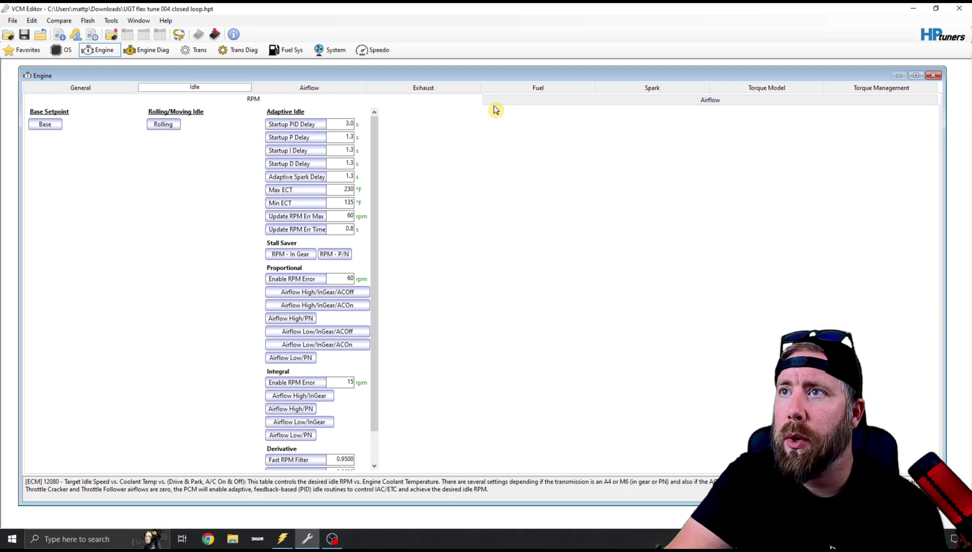
# - Review the base running Idle Airflow table under the idle airflow settings with its values displayed in g/s
pyautogui.click(494, 107)
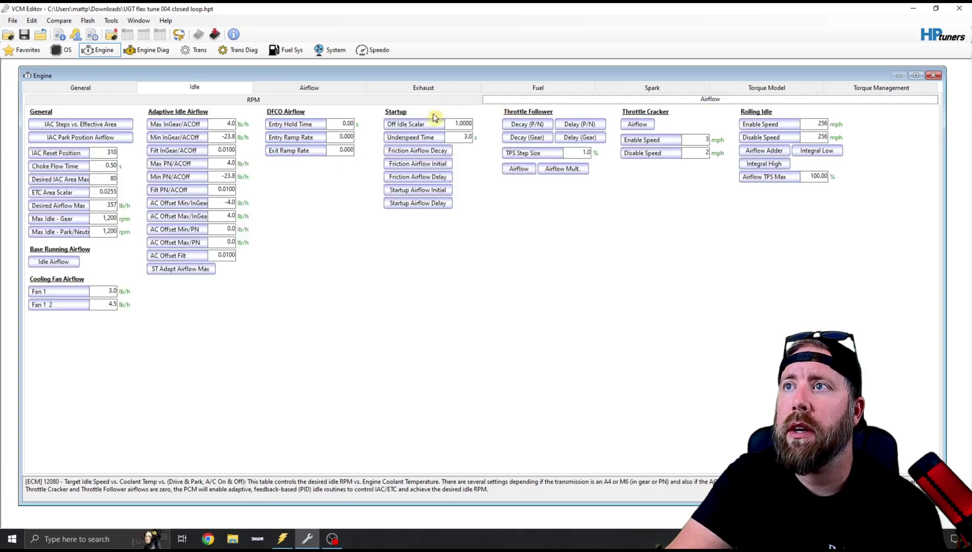
pyautogui.click(65, 263)
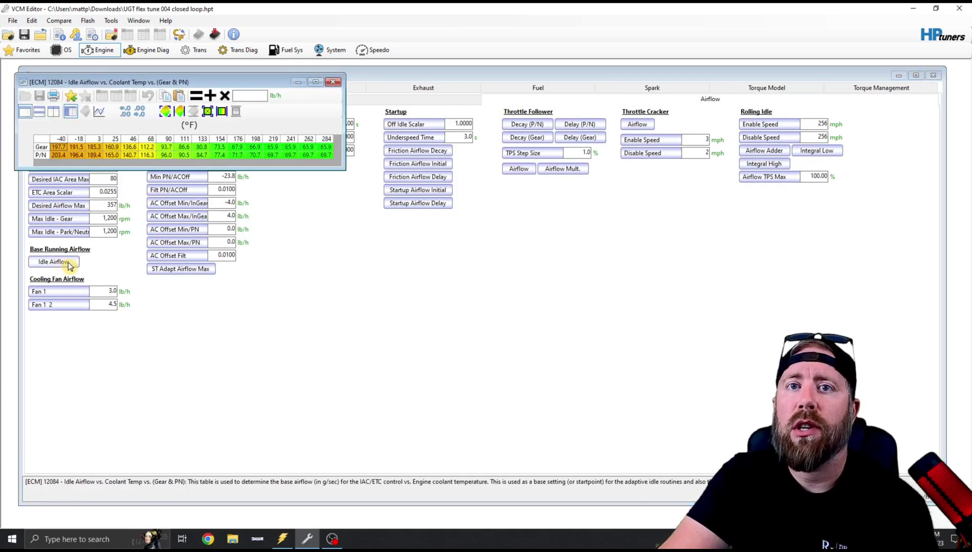
pyautogui.click(279, 97)
pyautogui.click(278, 97)
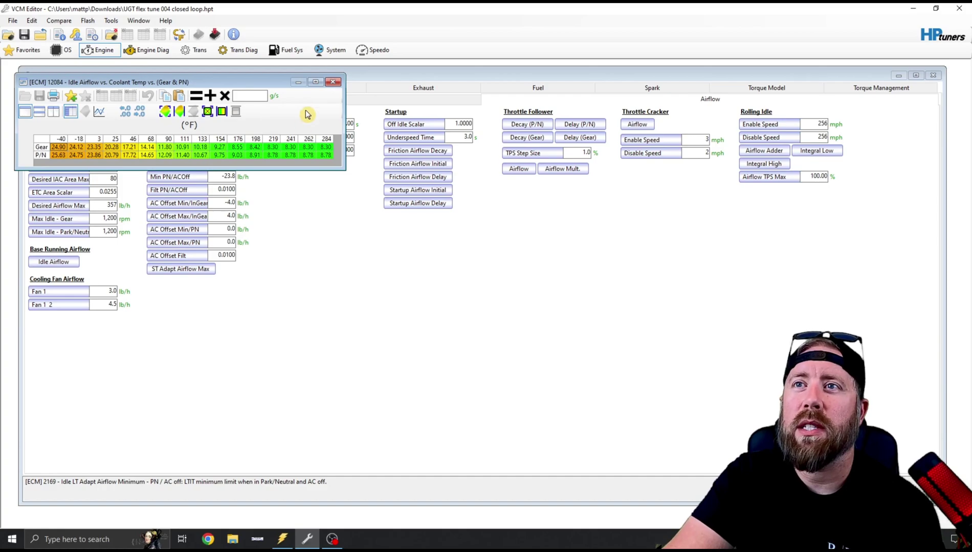
pyautogui.click(332, 82)
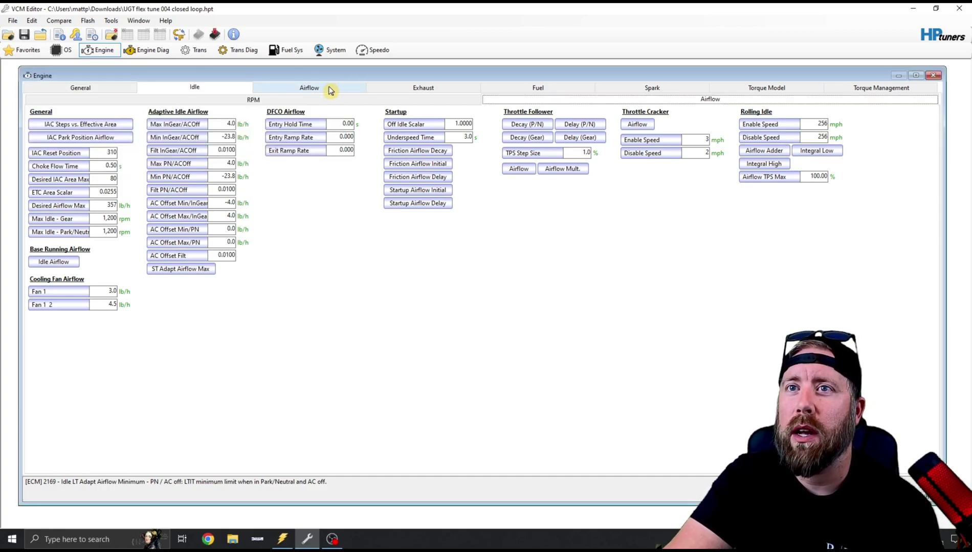
# - Open the MAF Airflow vs. Frequency calibration table and check it against the airflow channels logged at idle in VCM Scanner
pyautogui.click(322, 88)
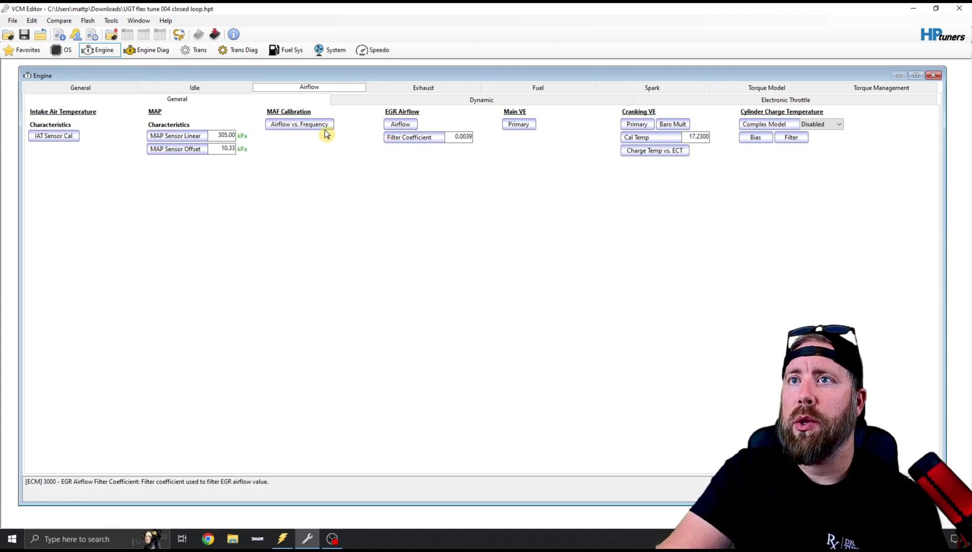
pyautogui.click(326, 131)
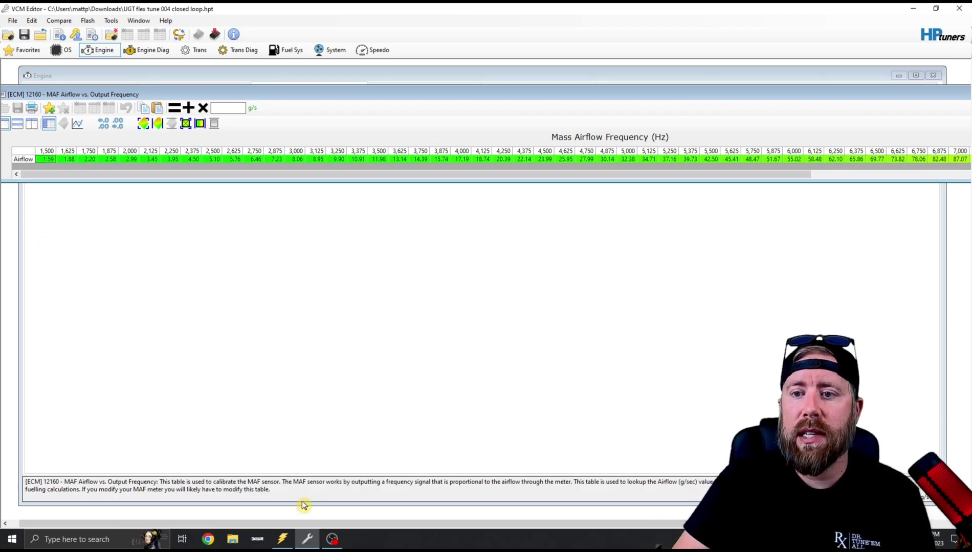
pyautogui.click(282, 539)
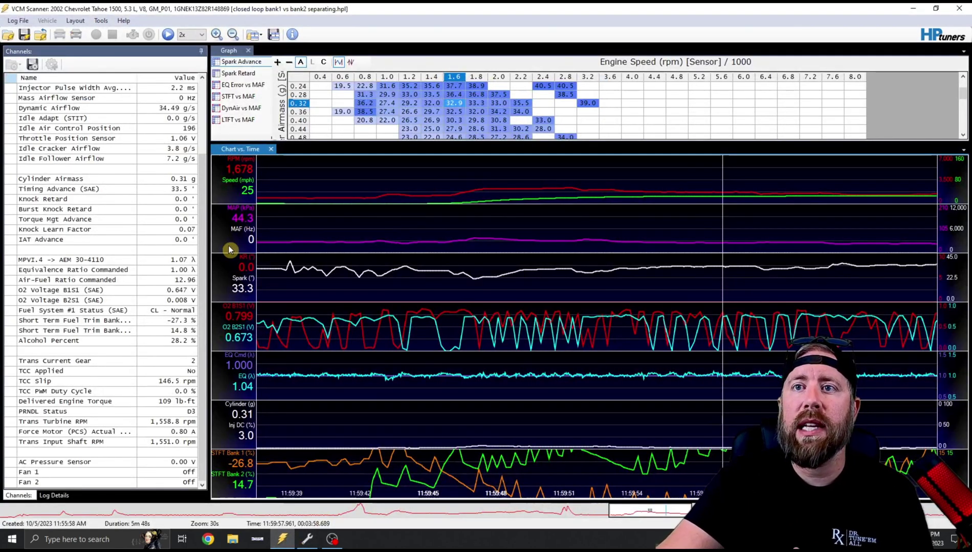
pyautogui.click(306, 539)
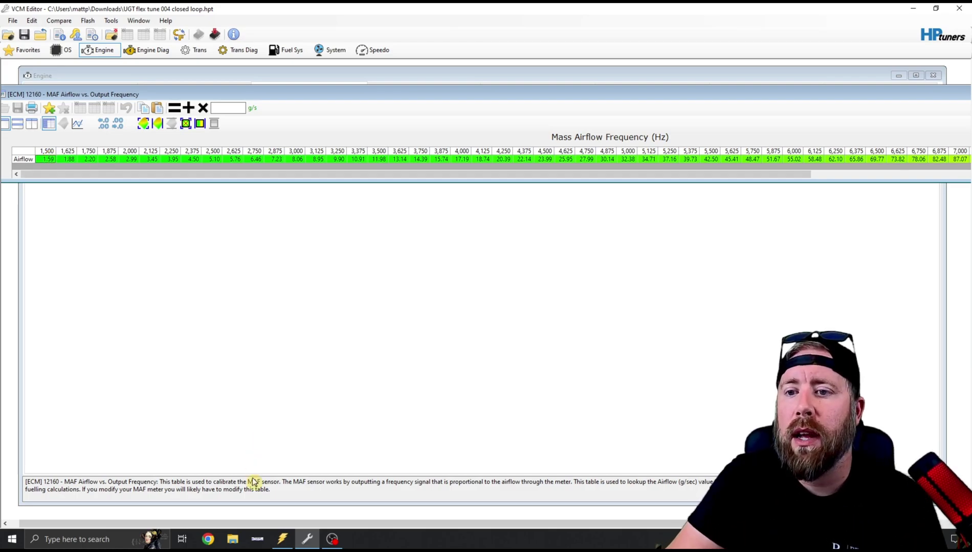
pyautogui.click(277, 535)
pyautogui.click(177, 510)
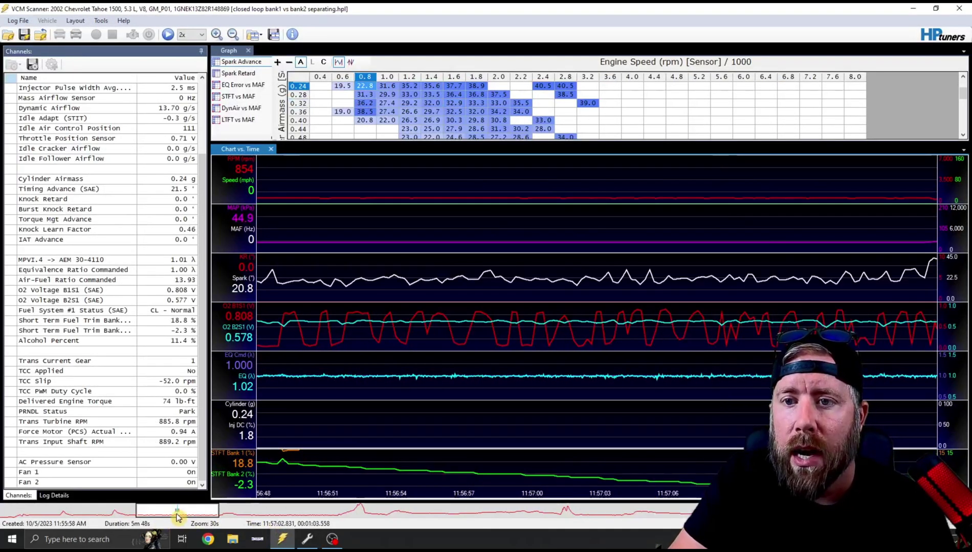
# - Open the log "drive 10.10.23" from Downloads in VCM Scanner
pyautogui.click(8, 36)
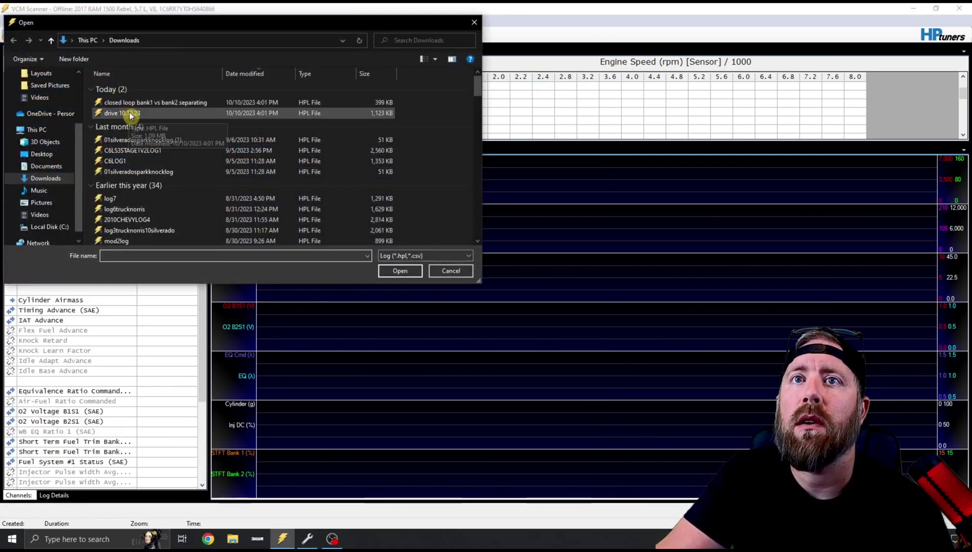
pyautogui.doubleClick(129, 112)
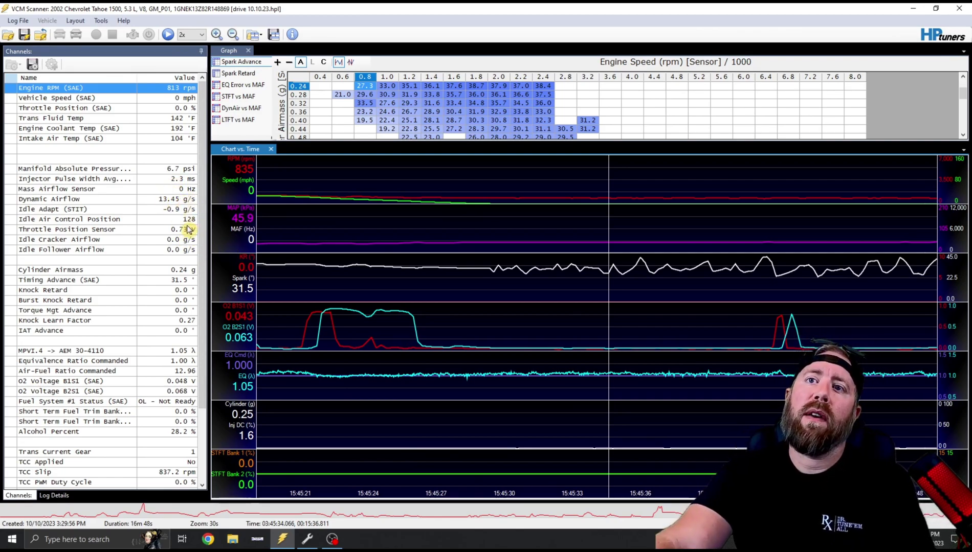
pyautogui.moveTo(342, 546)
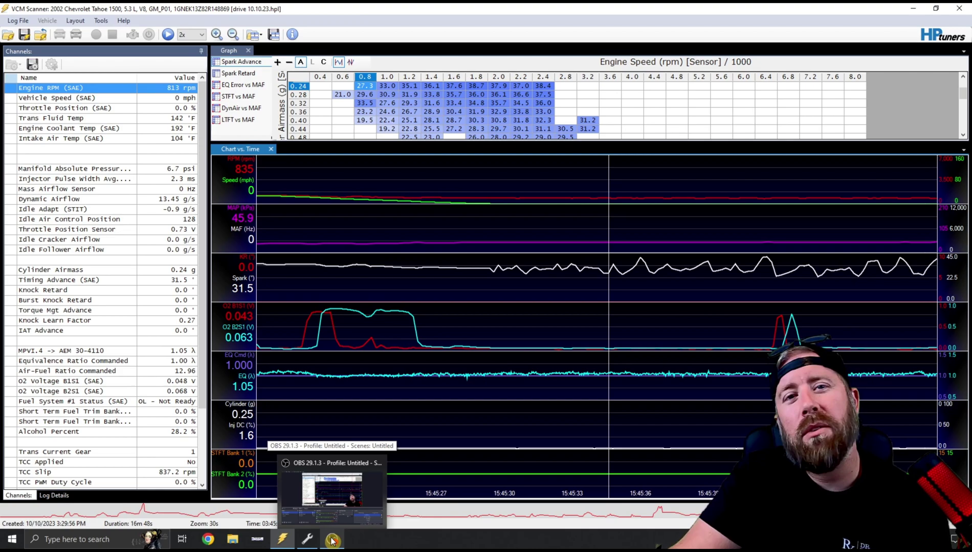
# - Switch to VCM Editor, set the MAF Airflow vs. Output Frequency value at 1,500 Hz to 16.50 g/s, and close the table
pyautogui.click(307, 539)
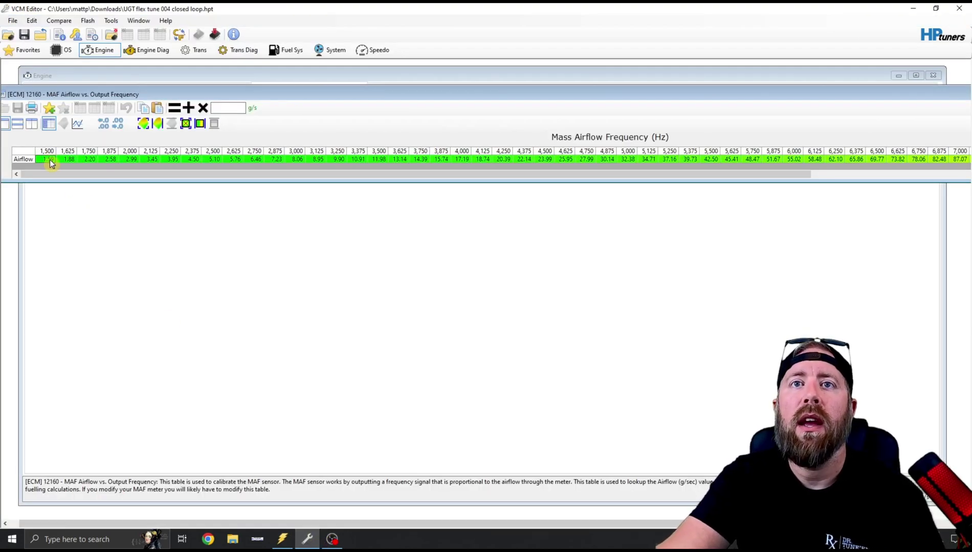
pyautogui.write('16')
pyautogui.press('Return')
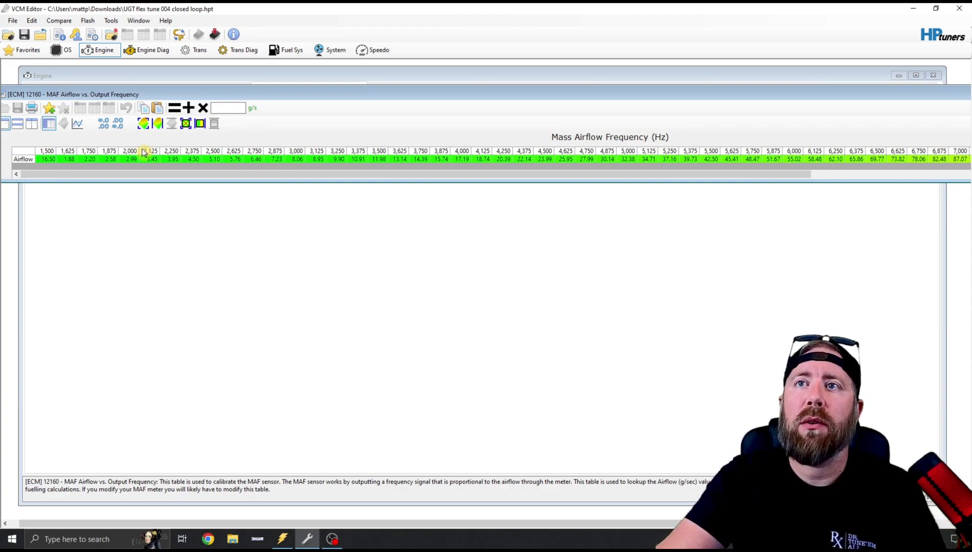
pyautogui.click(98, 158)
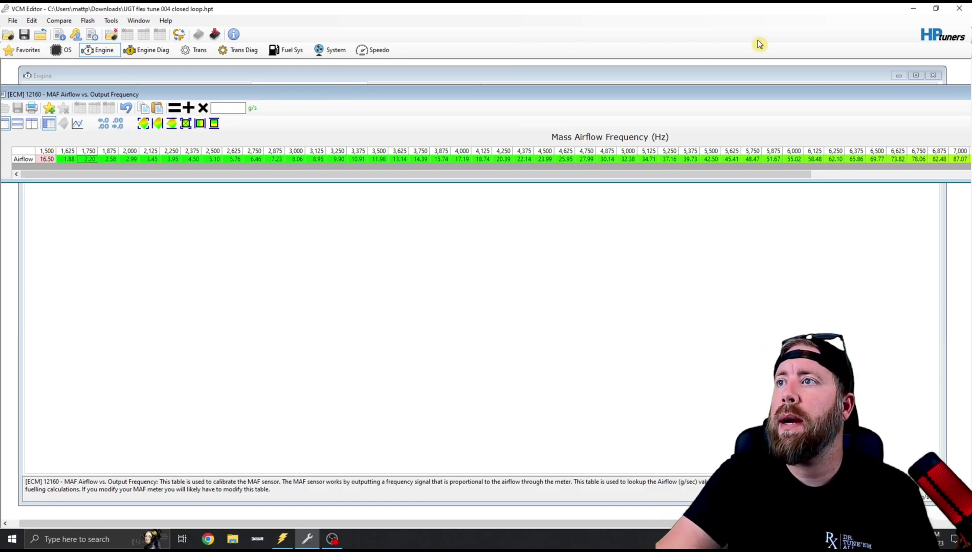
pyautogui.moveTo(896, 96); pyautogui.dragTo(754, 86)
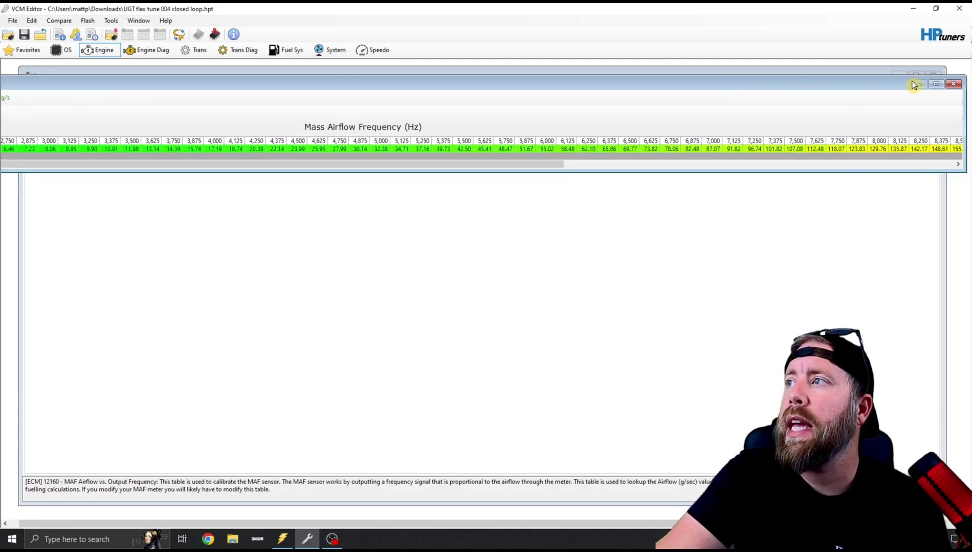
pyautogui.click(954, 85)
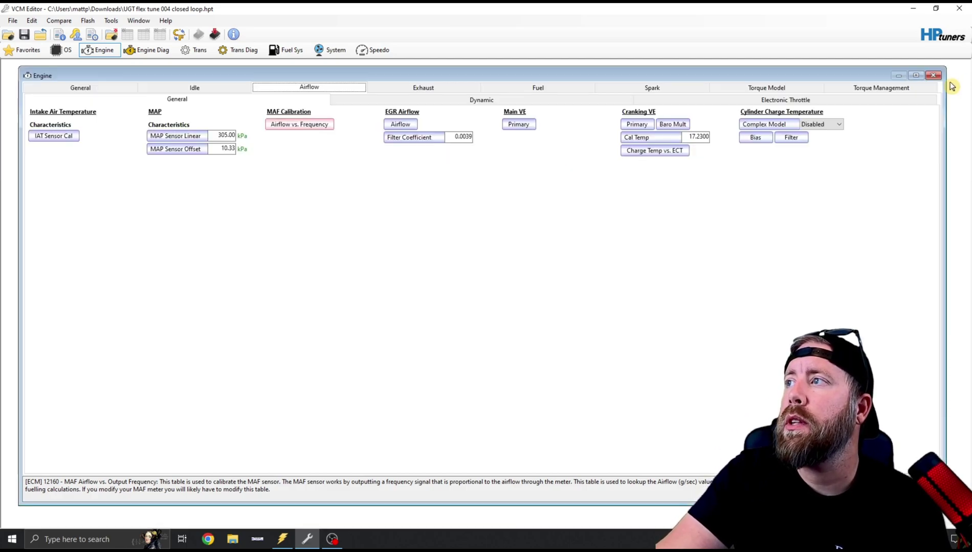
# - Examine the Primary VE vs. RPM vs. MAP table as a rotated 3D surface and close it
pyautogui.click(517, 124)
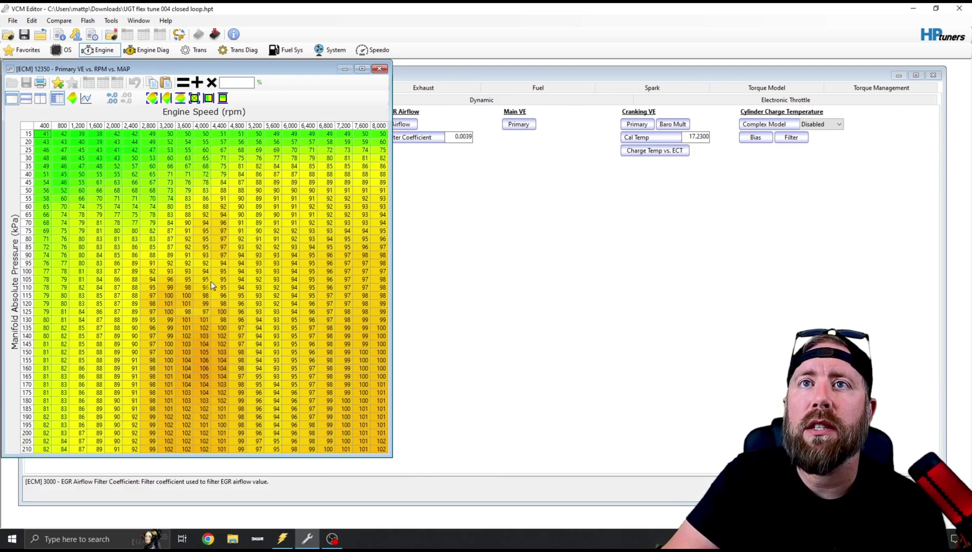
pyautogui.click(71, 98)
pyautogui.moveTo(127, 359); pyautogui.dragTo(173, 333)
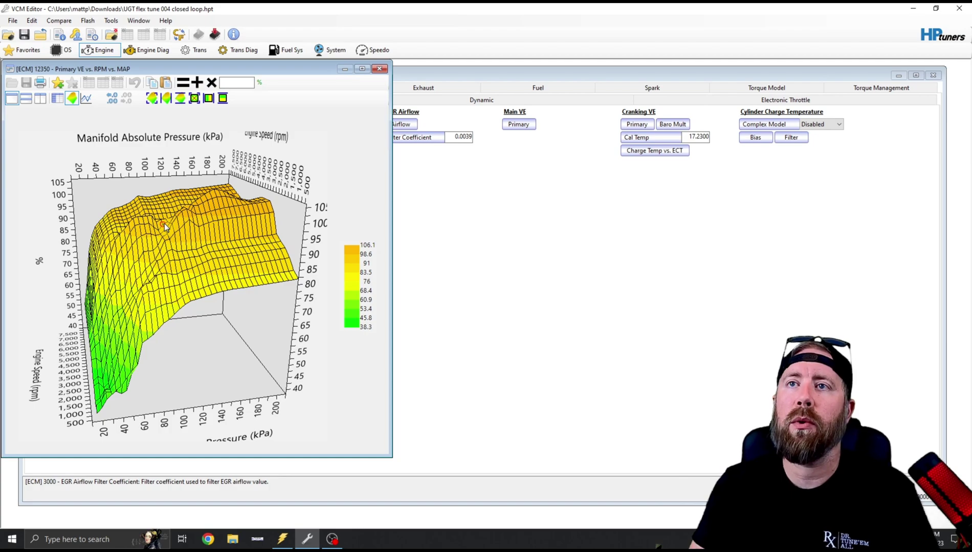
pyautogui.click(379, 68)
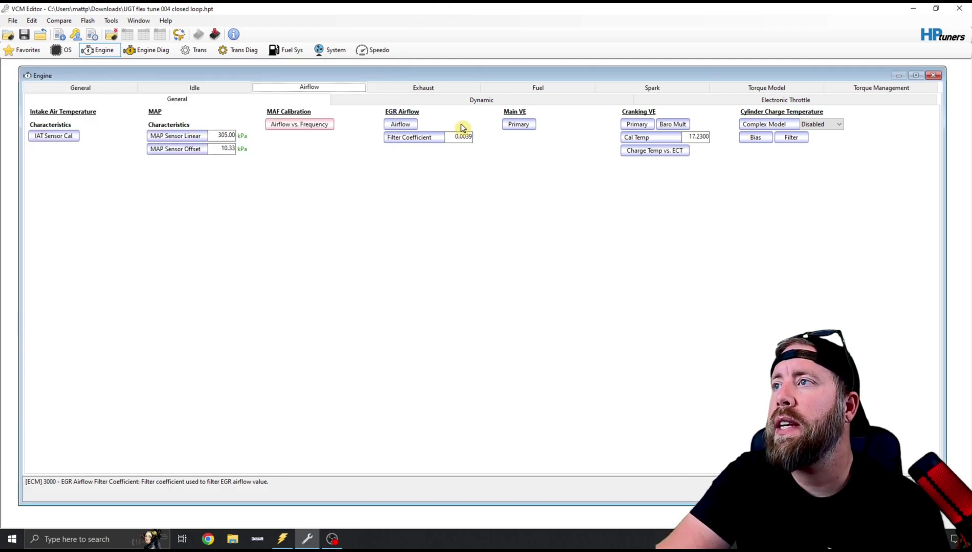
# - Compare the Cranking VE table with the Primary VE table, moving them apart to see both, and close both tables
pyautogui.click(636, 128)
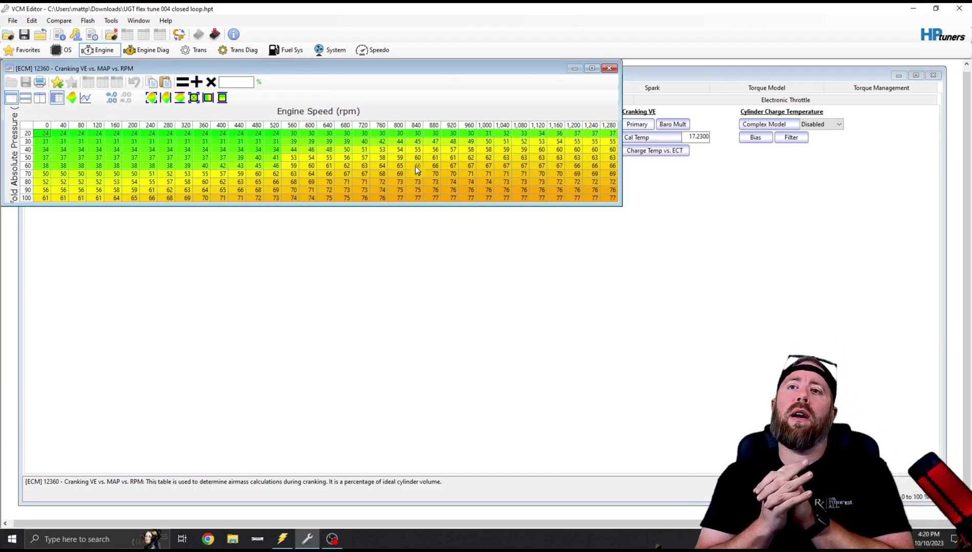
pyautogui.moveTo(472, 65); pyautogui.dragTo(896, 80)
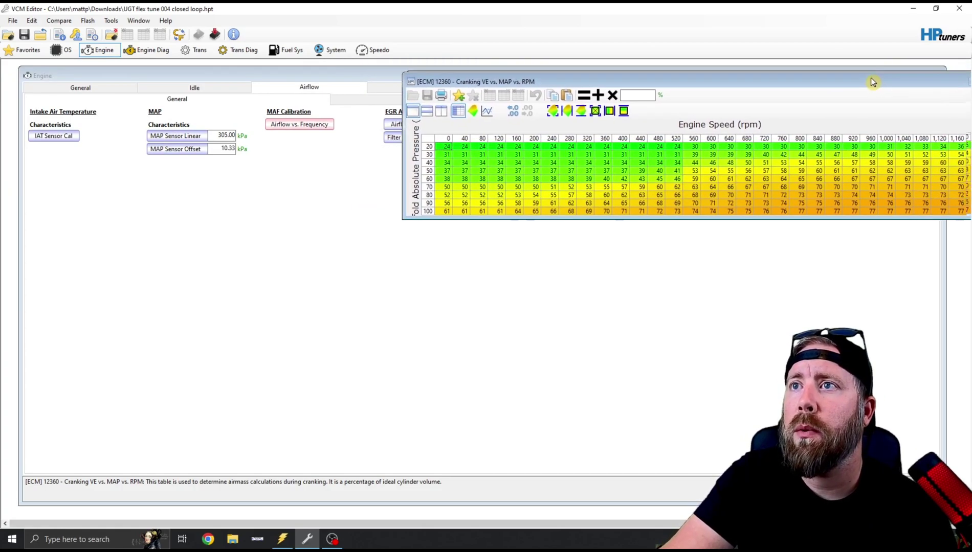
pyautogui.click(518, 126)
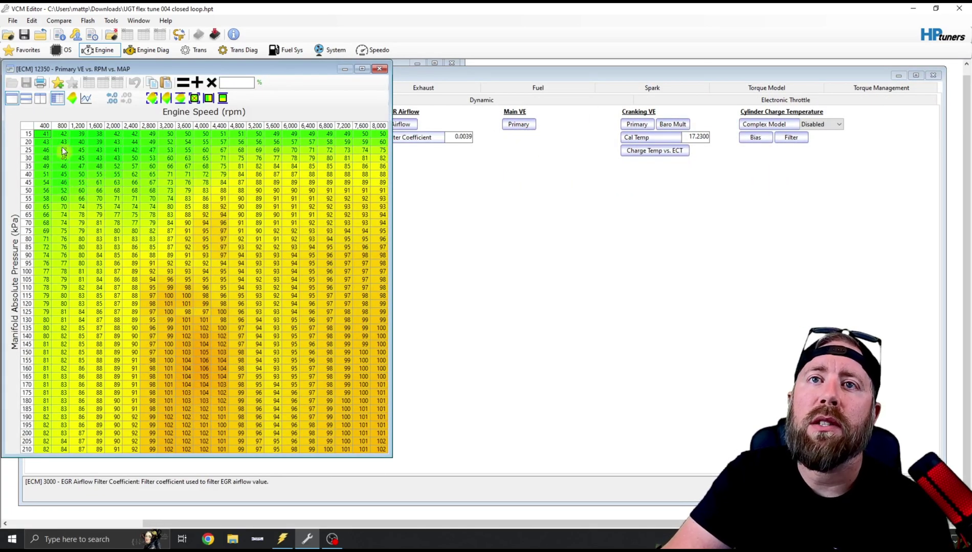
pyautogui.moveTo(161, 69); pyautogui.dragTo(609, 64)
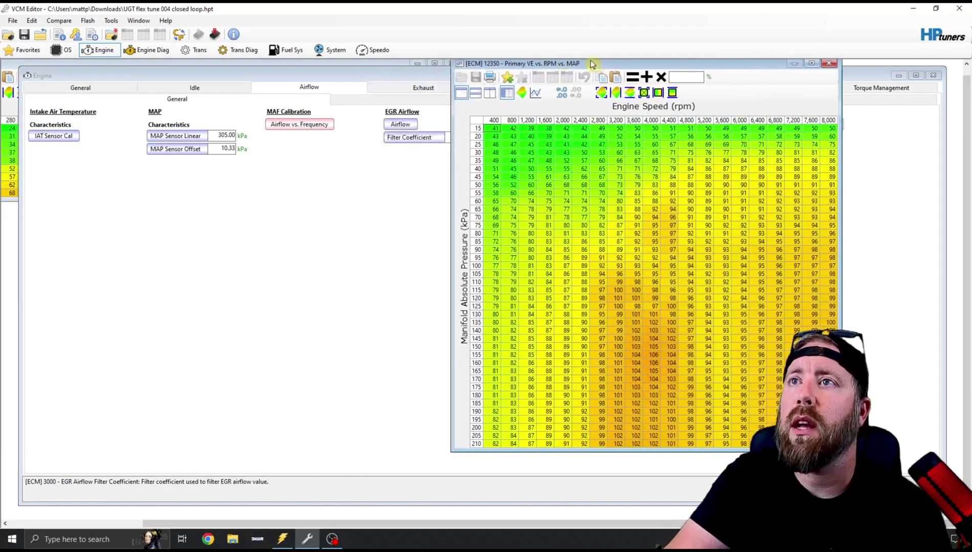
pyautogui.click(392, 63)
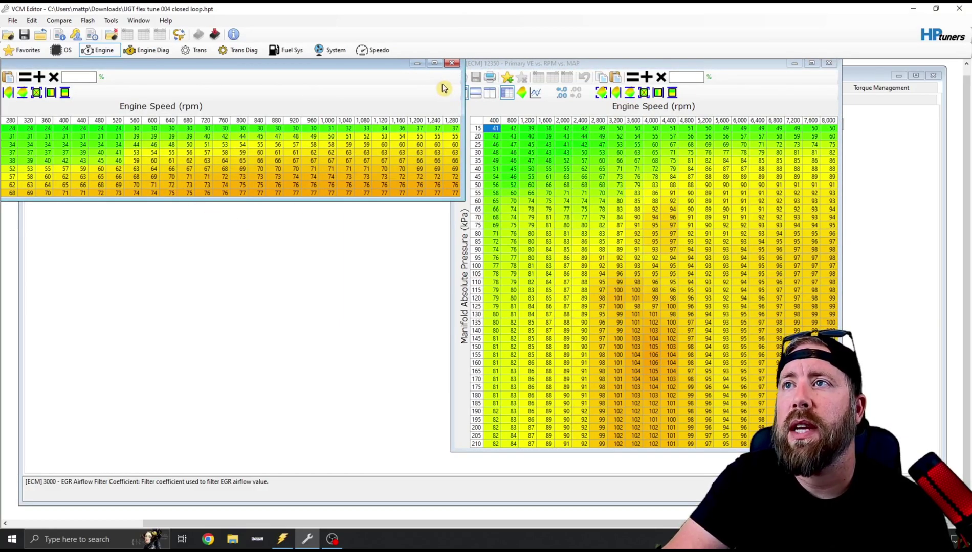
pyautogui.click(452, 63)
pyautogui.click(828, 63)
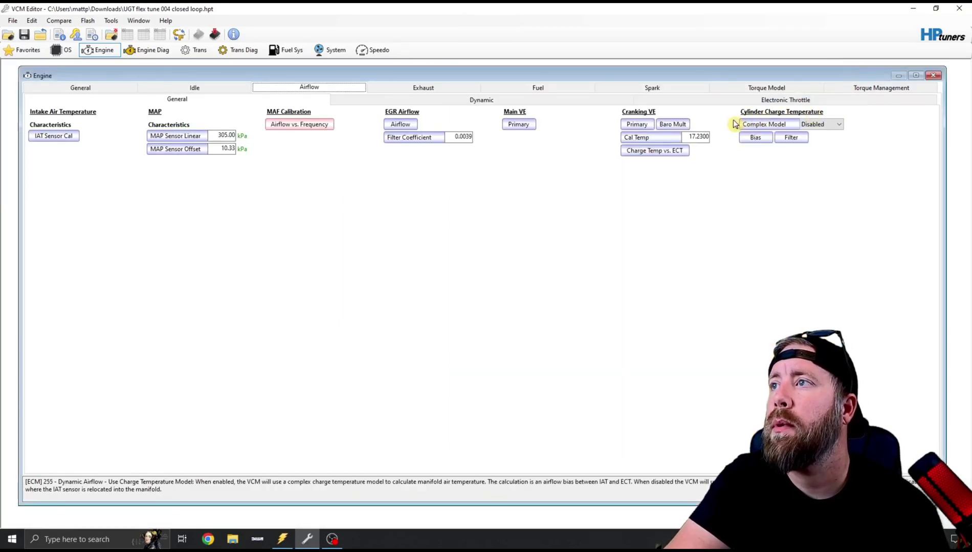
# - Look through the fuel settings and the drive log, and open the log "closed loop bank1 vs bank2 separating" in VCM Scanner
pyautogui.click(425, 90)
pyautogui.click(499, 88)
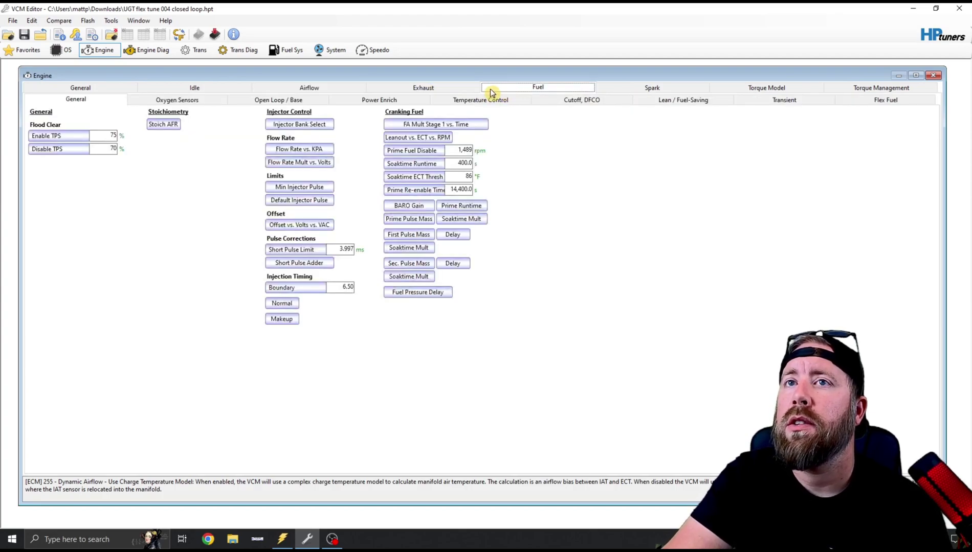
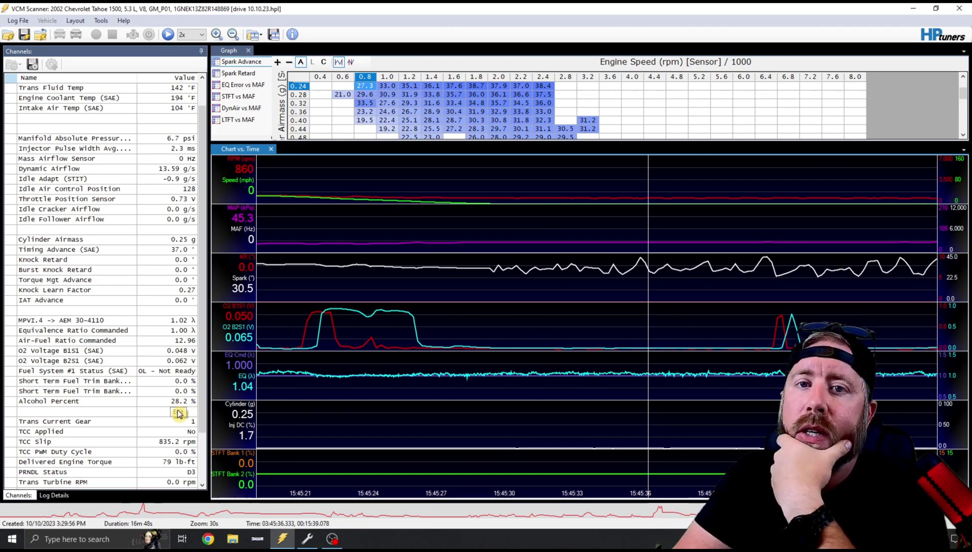
pyautogui.click(426, 511)
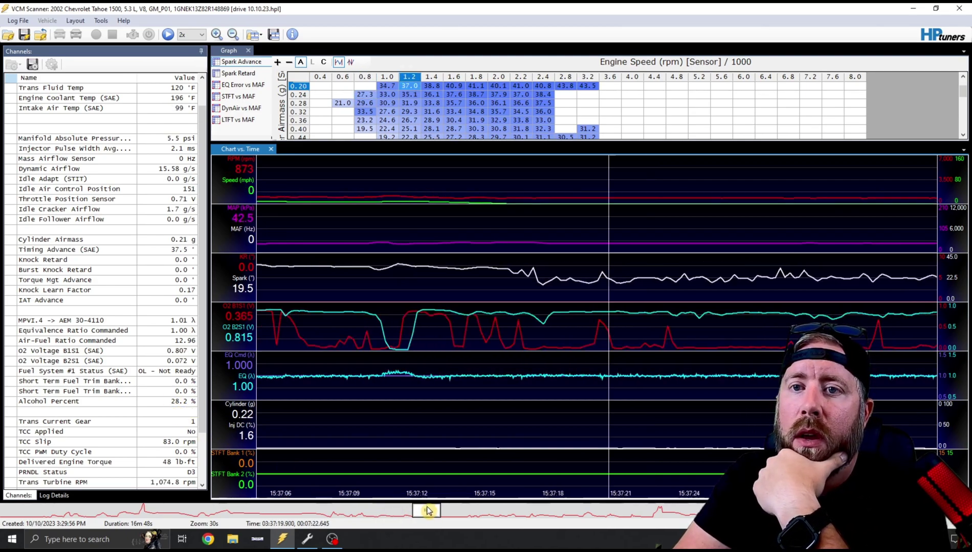
pyautogui.click(8, 37)
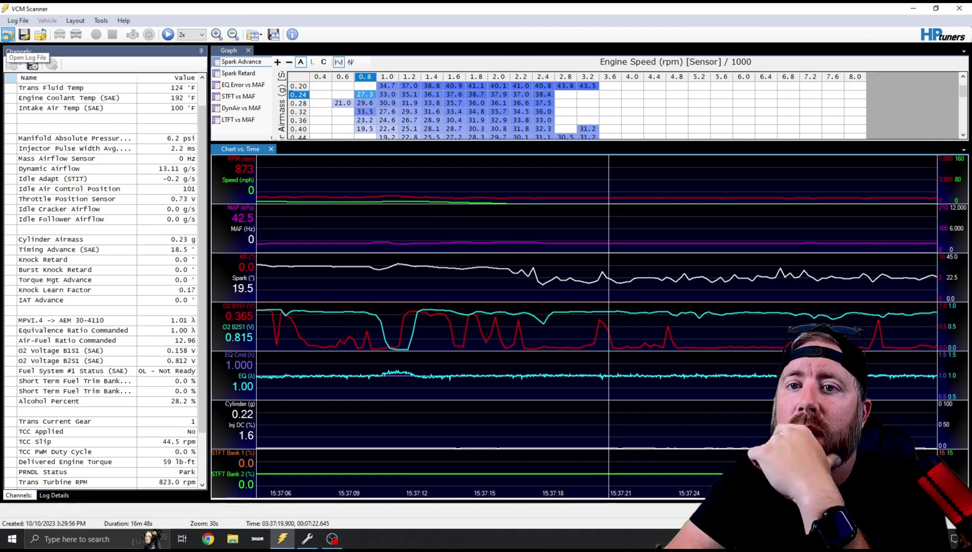
pyautogui.doubleClick(130, 101)
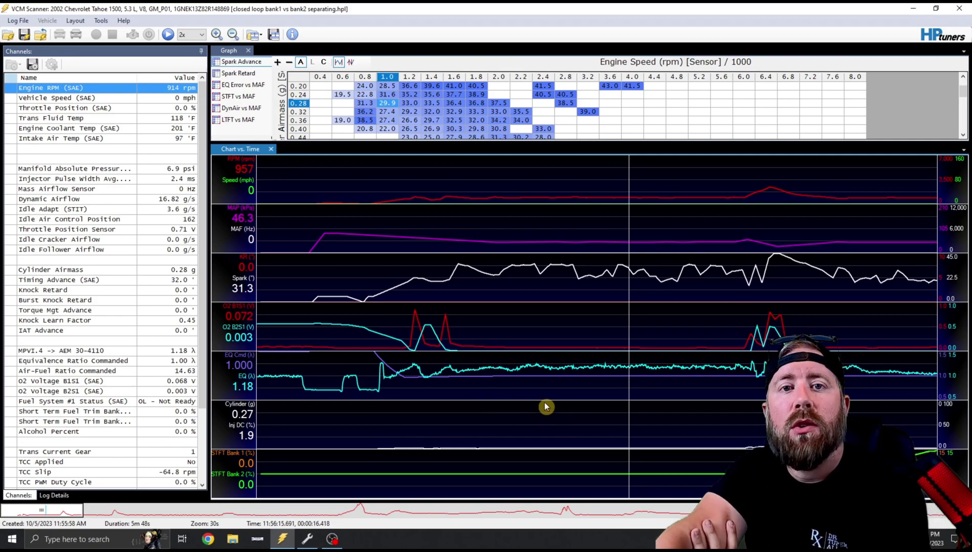
# - Switch to VCM Editor and briefly check the High Octane main spark table in the spark advance settings
pyautogui.click(307, 539)
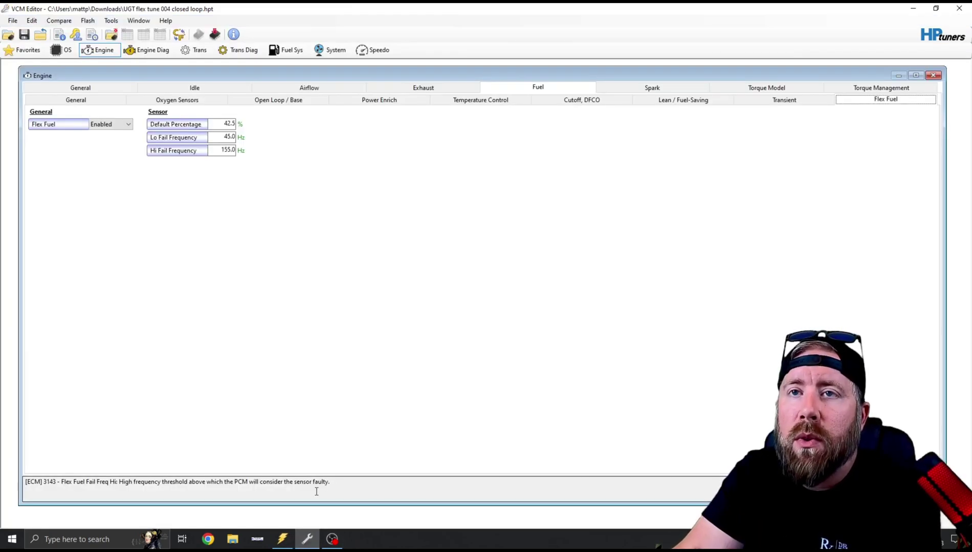
pyautogui.click(672, 88)
pyautogui.click(54, 239)
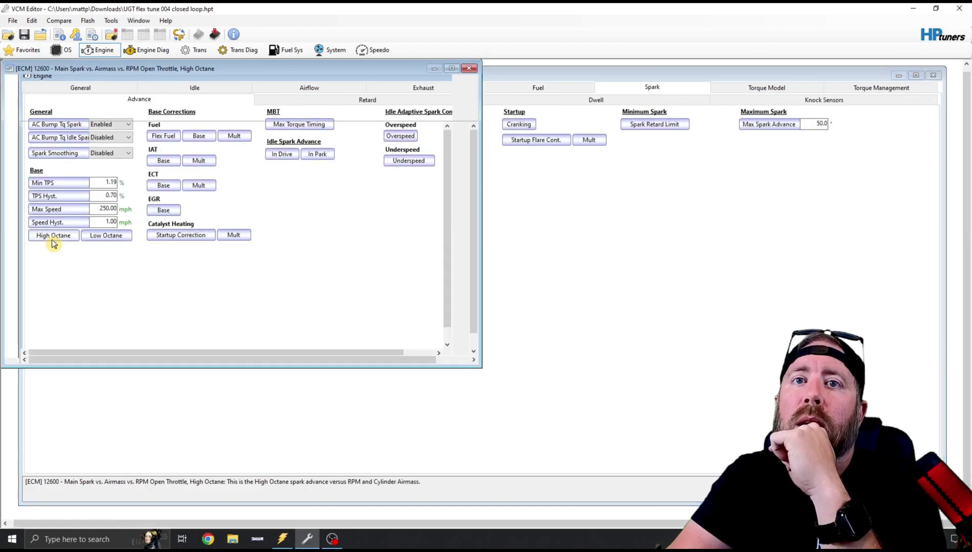
pyautogui.click(468, 68)
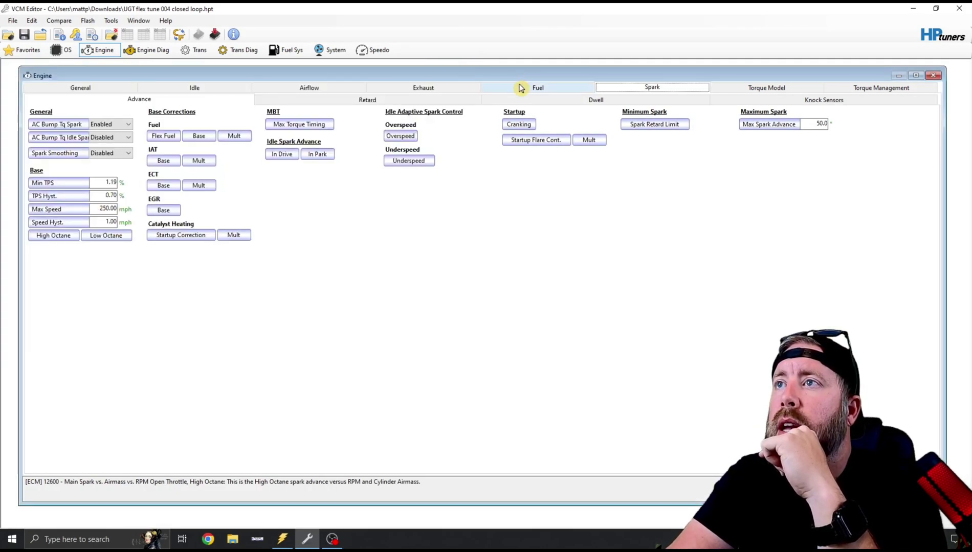
# - Review the Injector Flow Rate vs. KPA table in the general fuel settings and close it
pyautogui.click(520, 88)
pyautogui.click(118, 102)
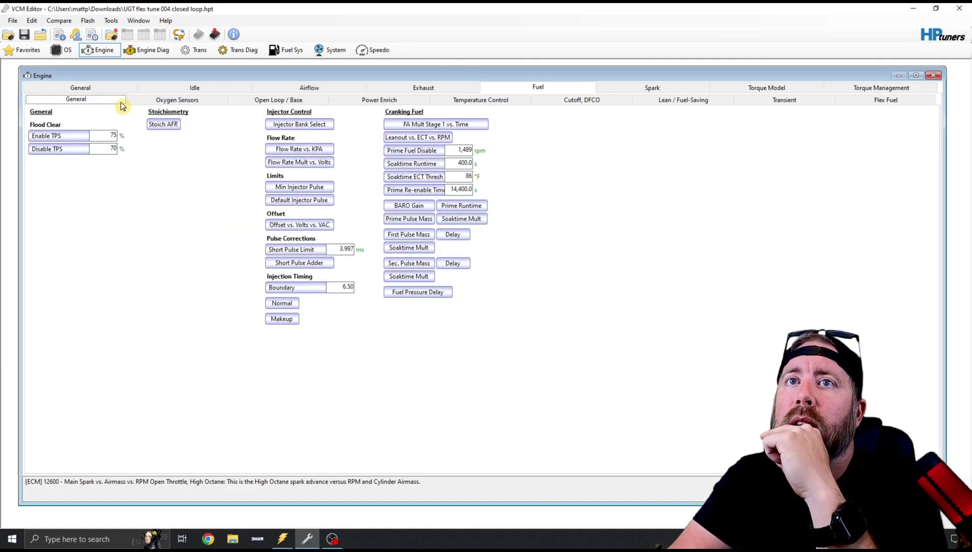
pyautogui.click(284, 152)
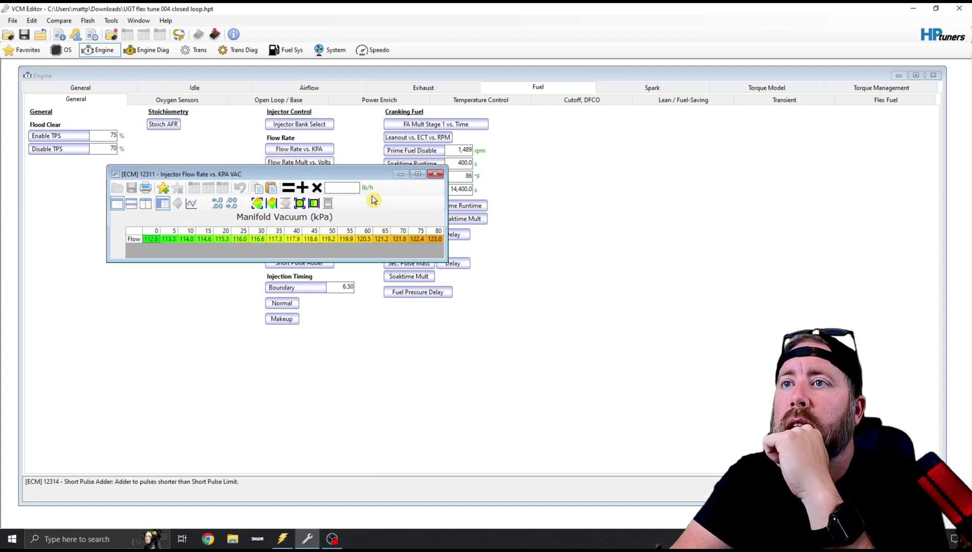
pyautogui.click(435, 174)
# - Review the High Octane and Low Octane main spark advance tables one after the other
pyautogui.click(634, 88)
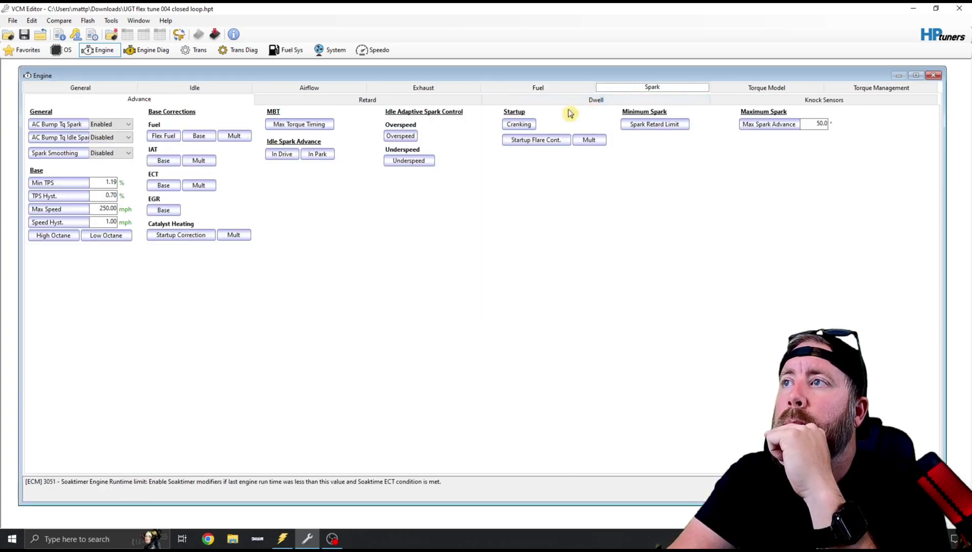
pyautogui.click(61, 236)
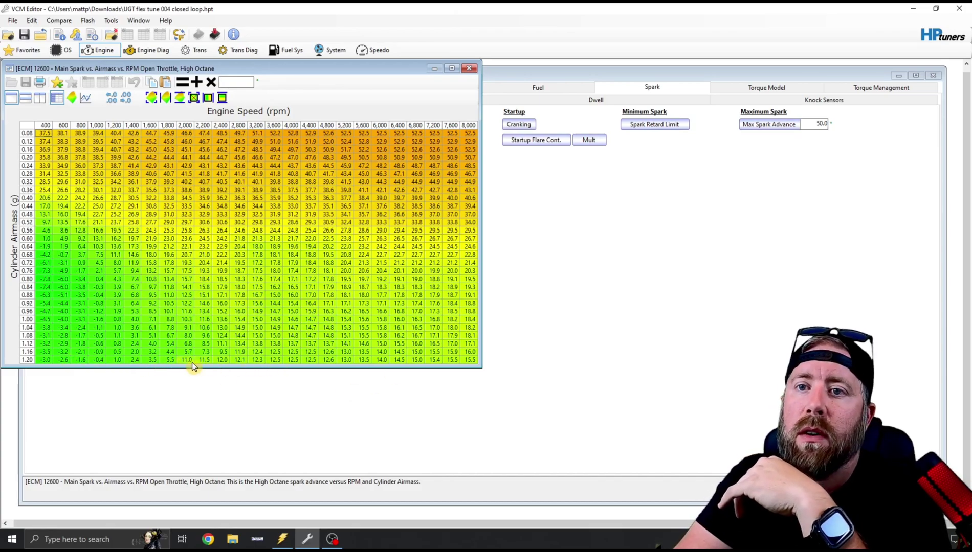
pyautogui.click(469, 68)
pyautogui.click(118, 235)
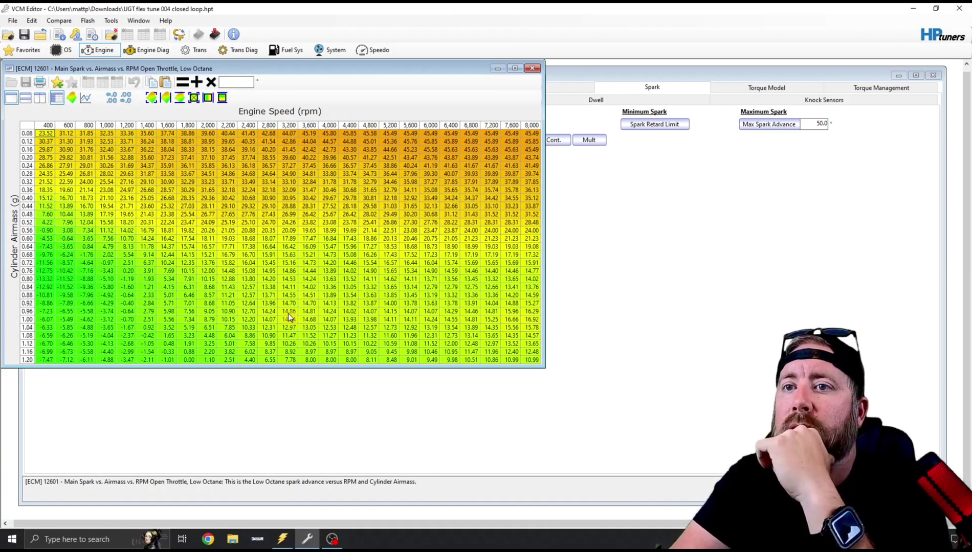
pyautogui.click(532, 68)
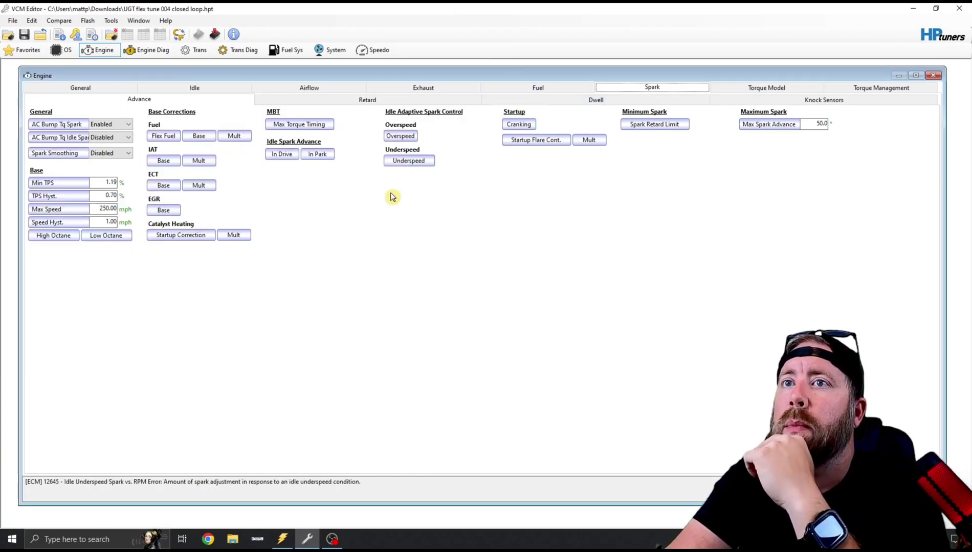
# - Check the operating system settings, return to the engine's spark advance settings, and open the Flex Fuel spark correction table
pyautogui.click(61, 49)
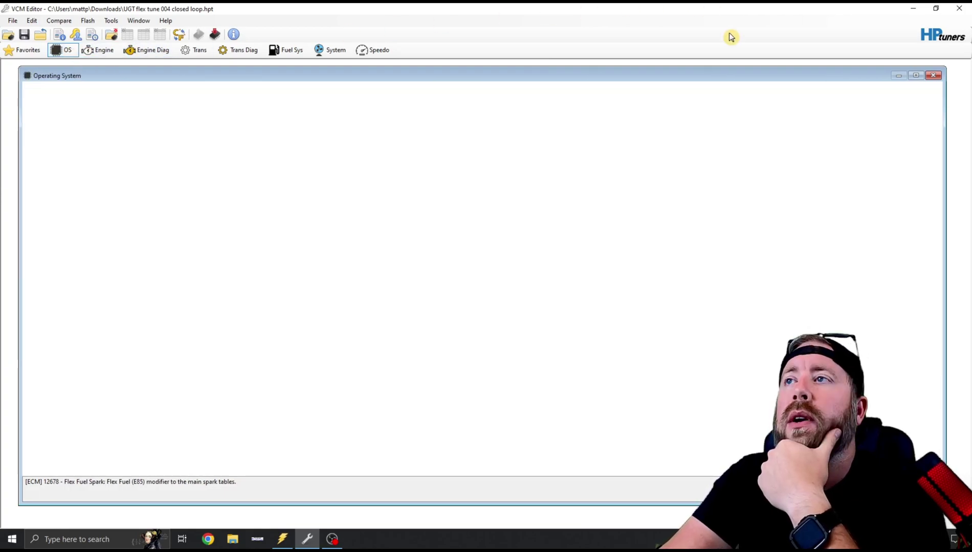
pyautogui.click(932, 76)
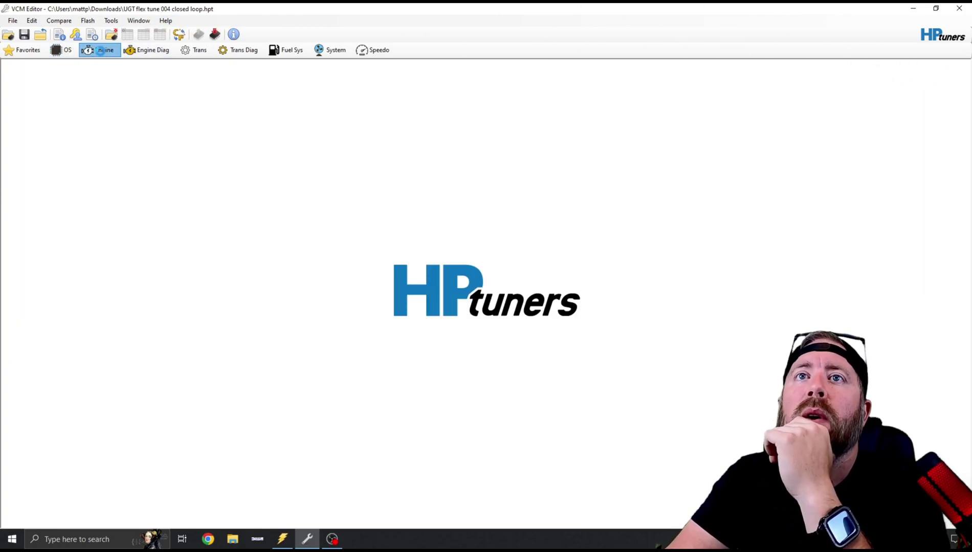
pyautogui.click(98, 50)
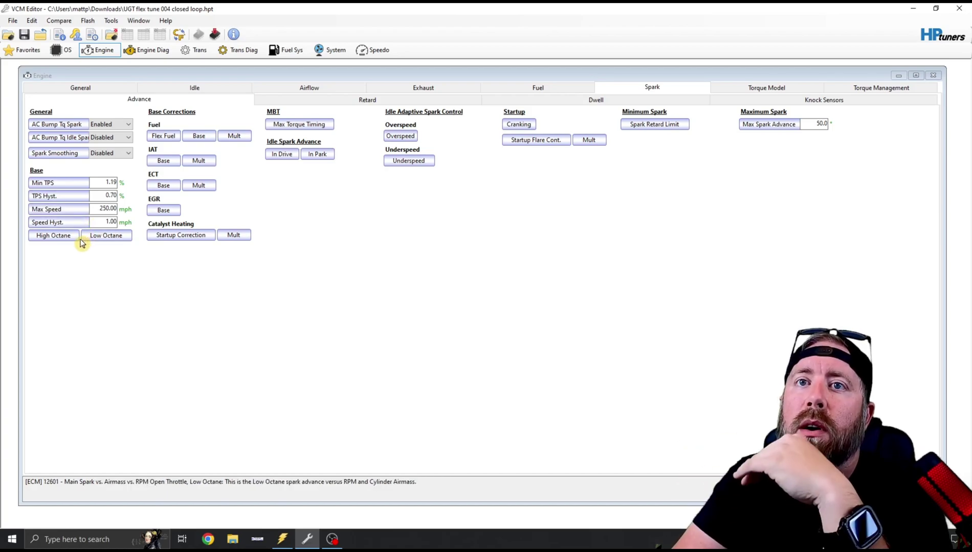
pyautogui.click(164, 136)
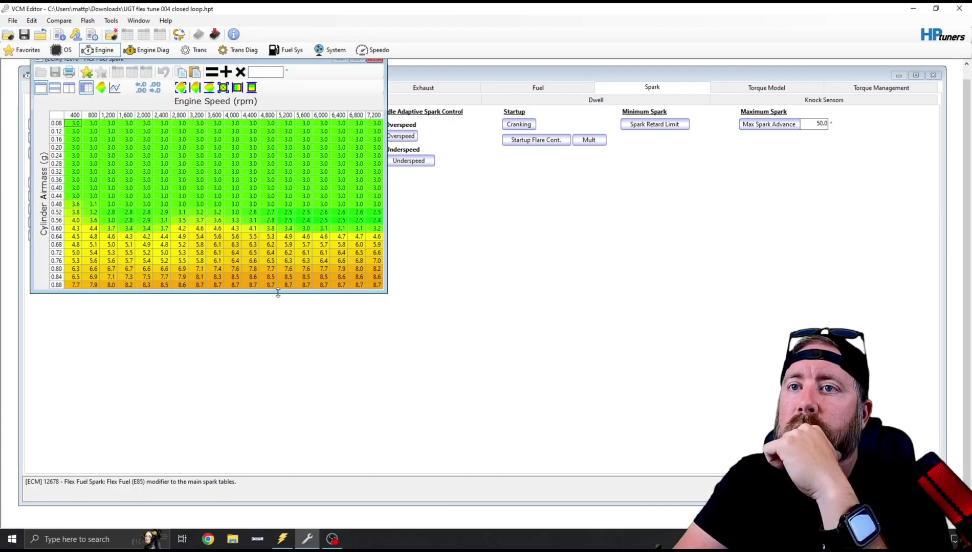
# - Switch to VCM Scanner and examine the logged channels at the peak of the acceleration pull around 11:58:08
pyautogui.click(281, 539)
pyautogui.click(356, 511)
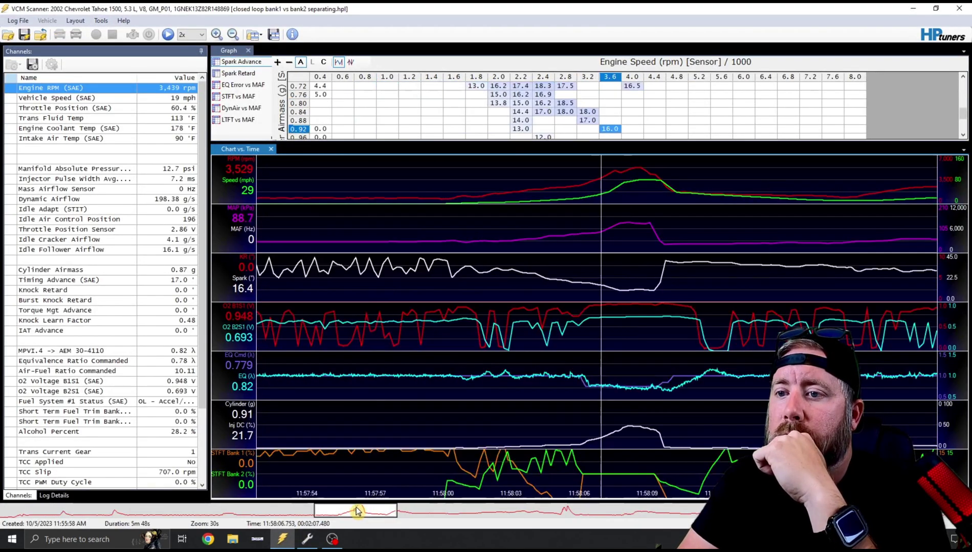
pyautogui.click(649, 352)
pyautogui.moveTo(649, 352); pyautogui.dragTo(638, 353)
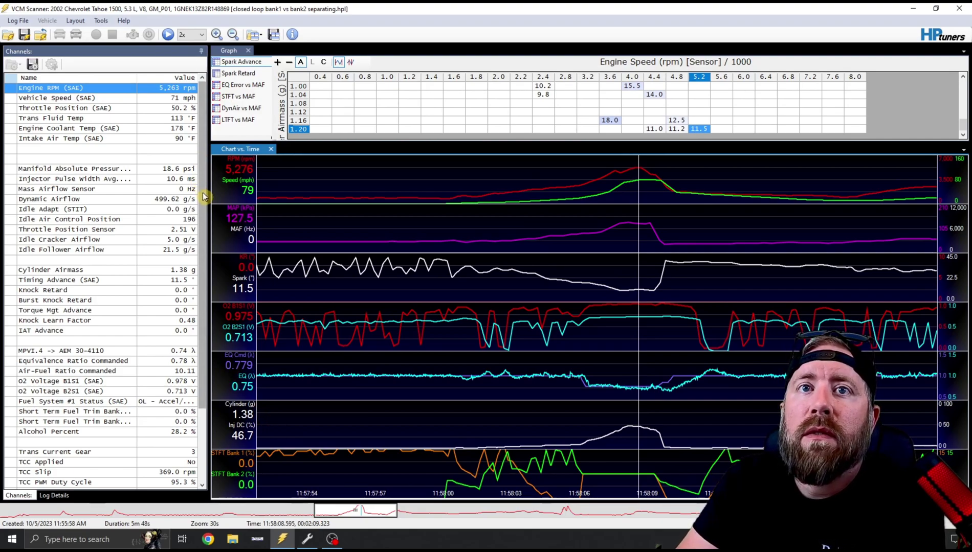
pyautogui.scroll(-1, 204, 236)
pyautogui.scroll(1, 184, 328)
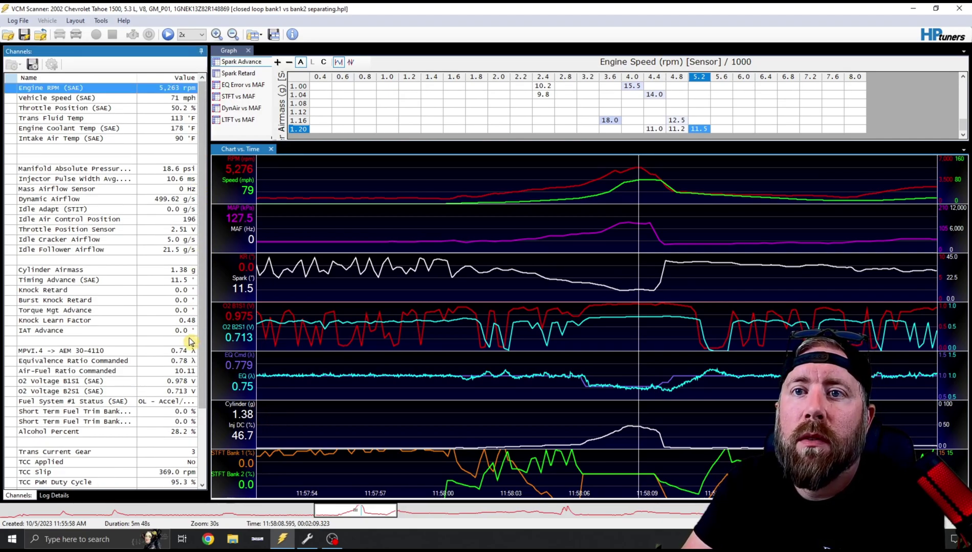
# - Switch to VCM Editor and compare the High Octane spark table's 5,200 rpm column with the timing logged in VCM Scanner
pyautogui.click(310, 540)
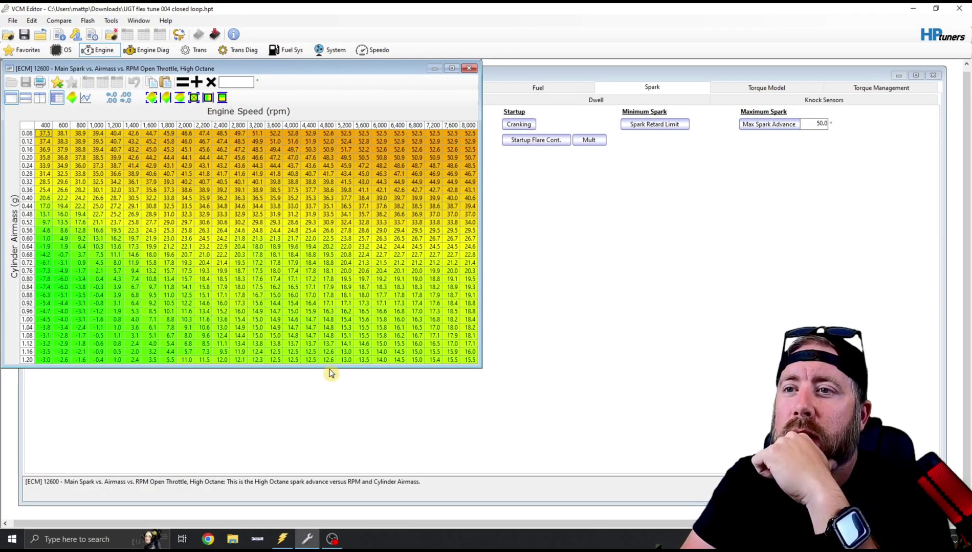
pyautogui.click(490, 74)
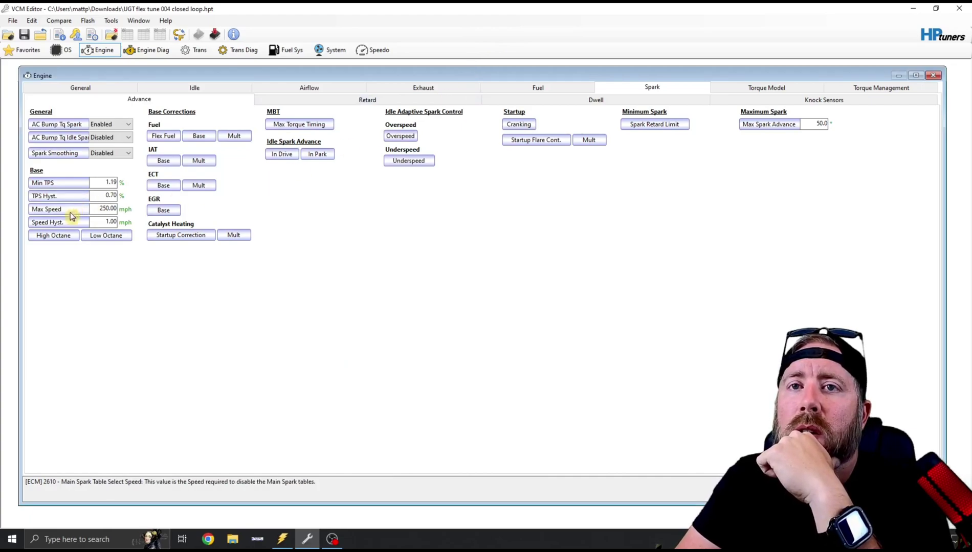
pyautogui.click(332, 539)
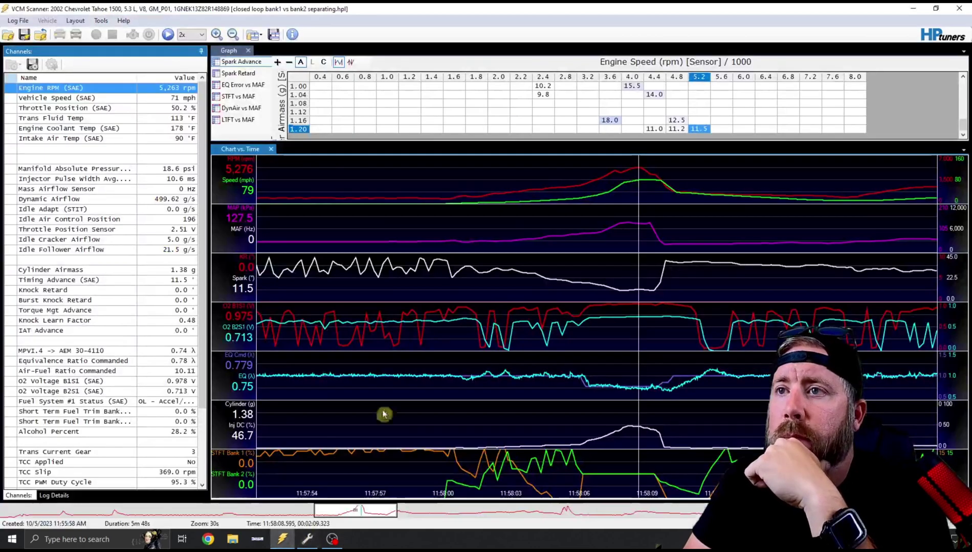
pyautogui.click(306, 539)
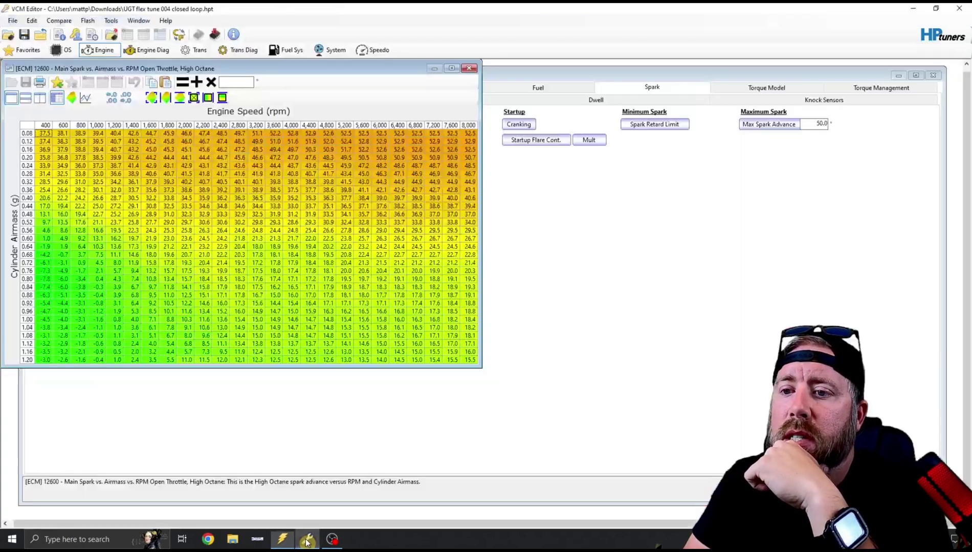
pyautogui.moveTo(351, 132); pyautogui.dragTo(350, 383)
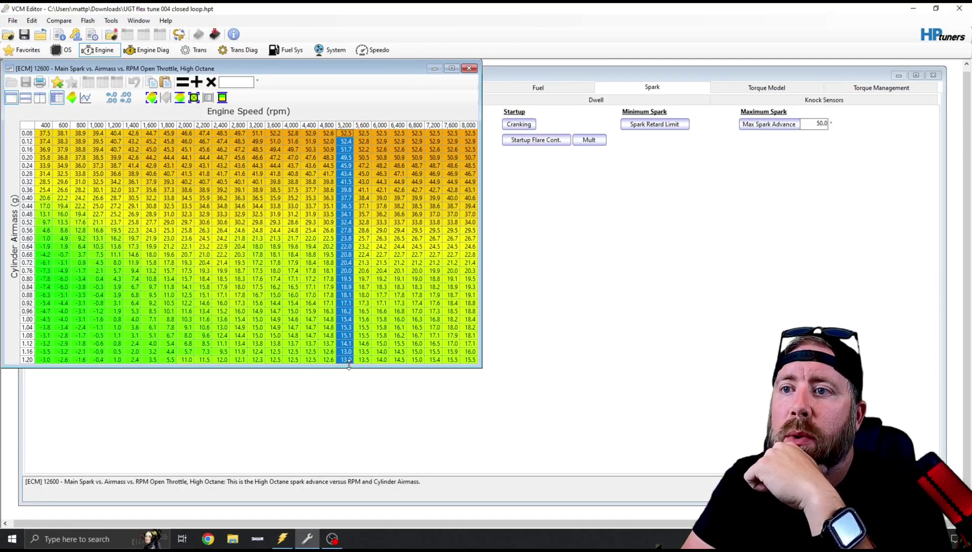
# - Compare the Low Octane spark table's 5,200 rpm column with the timing logged in VCM Scanner, and close the table in VCM Editor
pyautogui.click(469, 68)
pyautogui.click(106, 234)
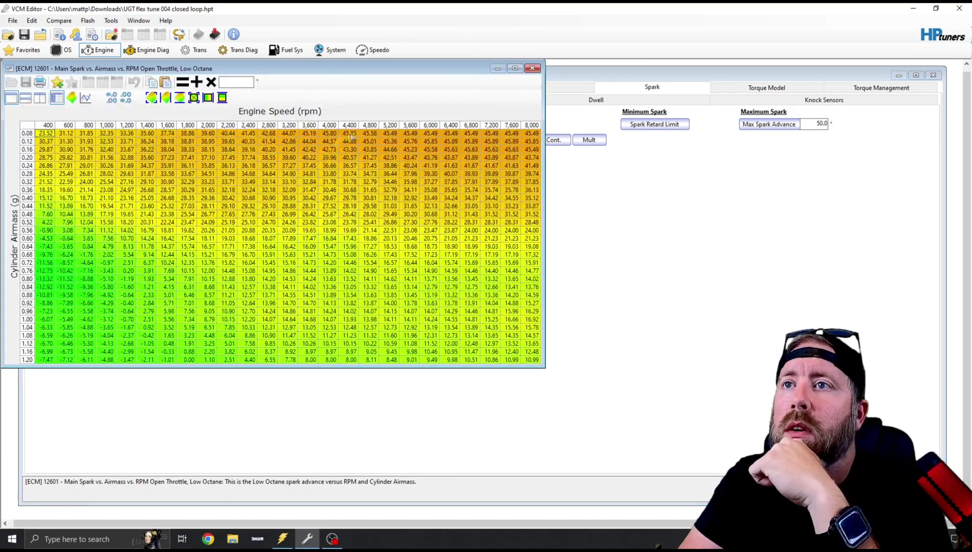
pyautogui.click(390, 124)
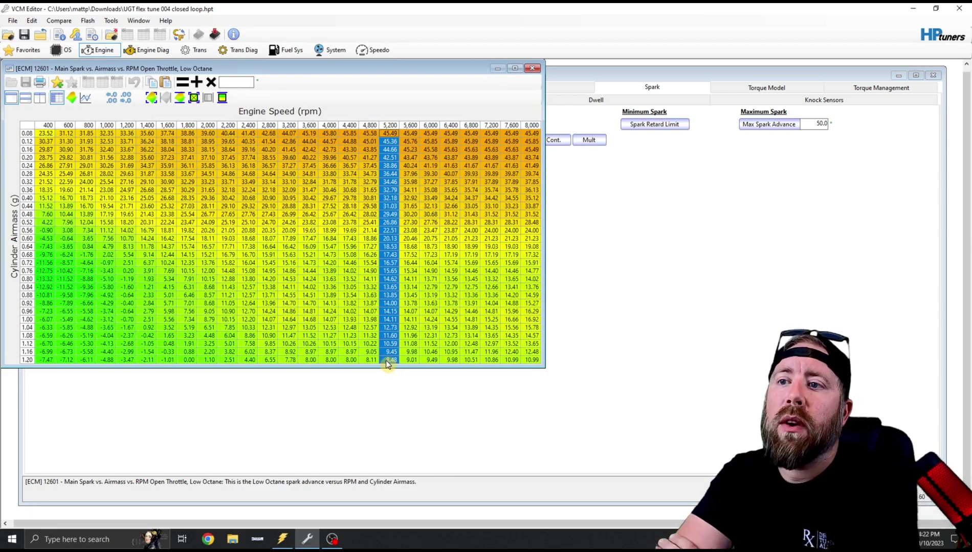
pyautogui.click(282, 539)
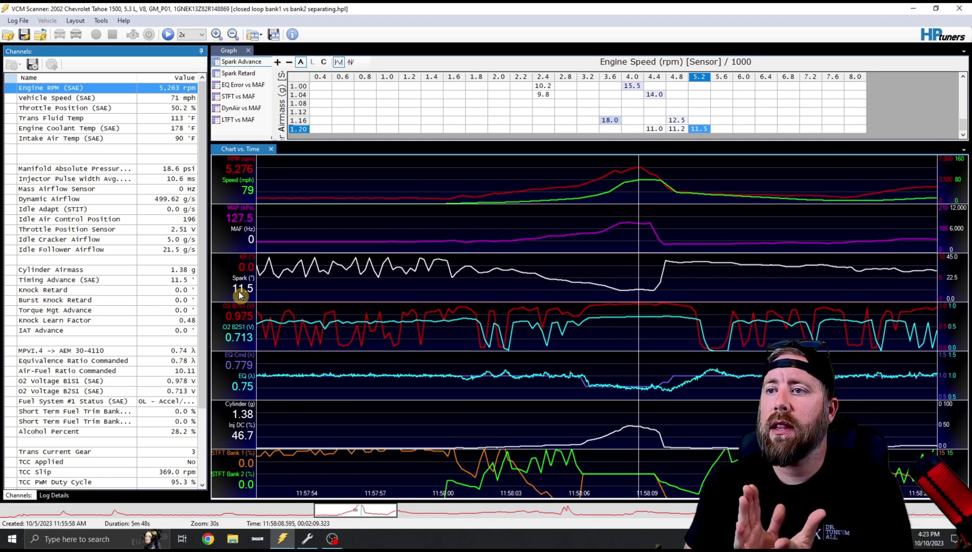
pyautogui.click(307, 539)
pyautogui.click(535, 65)
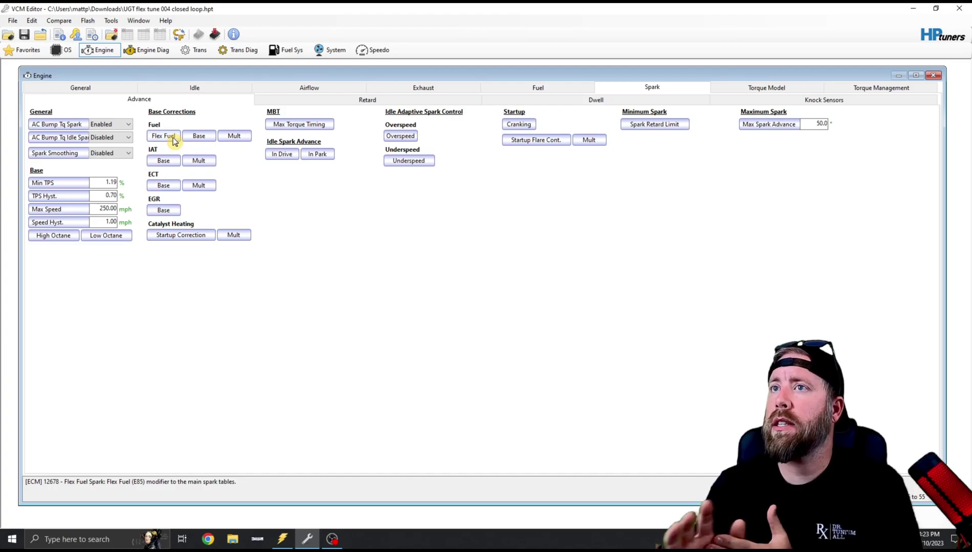
# - Review the Burst Knock Enable Delta Cyl Air Threshold vs. RPM table in the spark retard settings
pyautogui.click(366, 99)
pyautogui.click(327, 131)
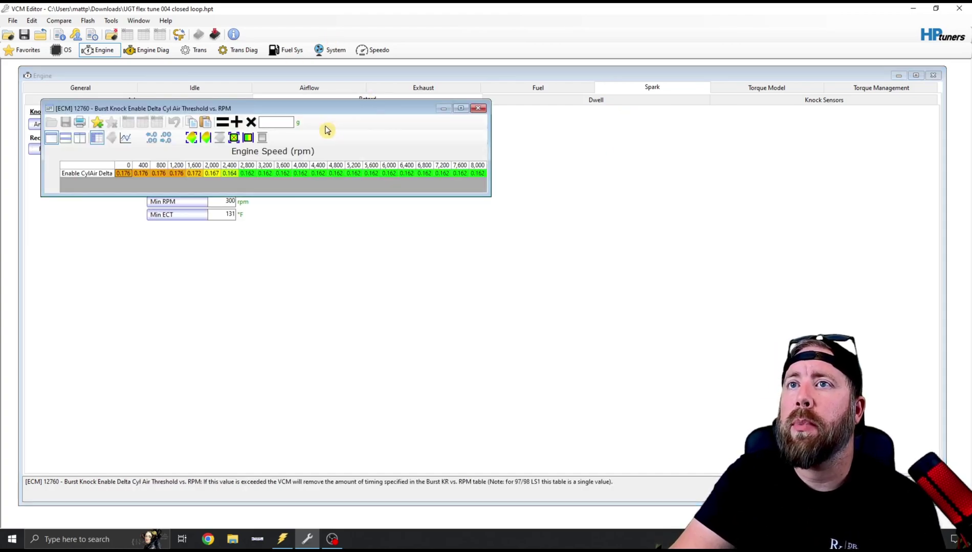
pyautogui.click(475, 109)
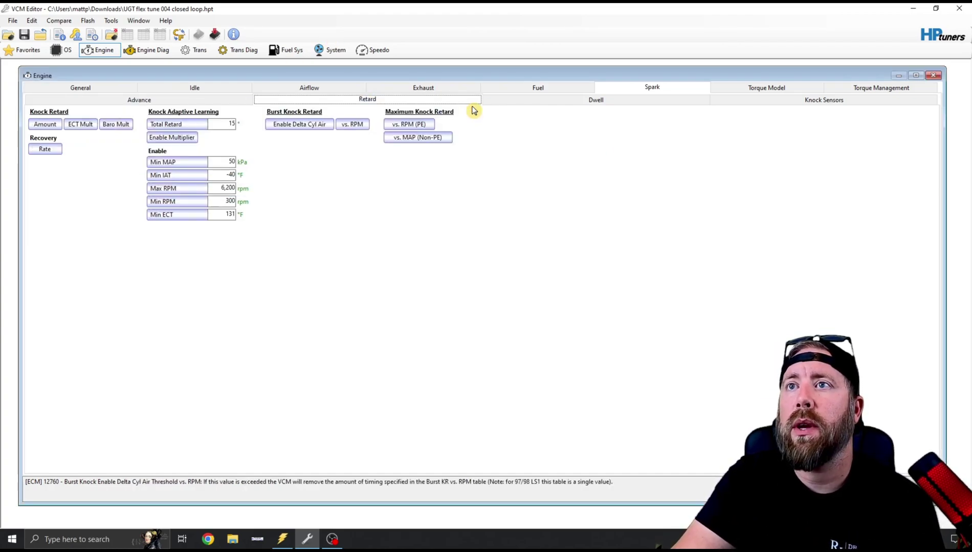
pyautogui.click(301, 124)
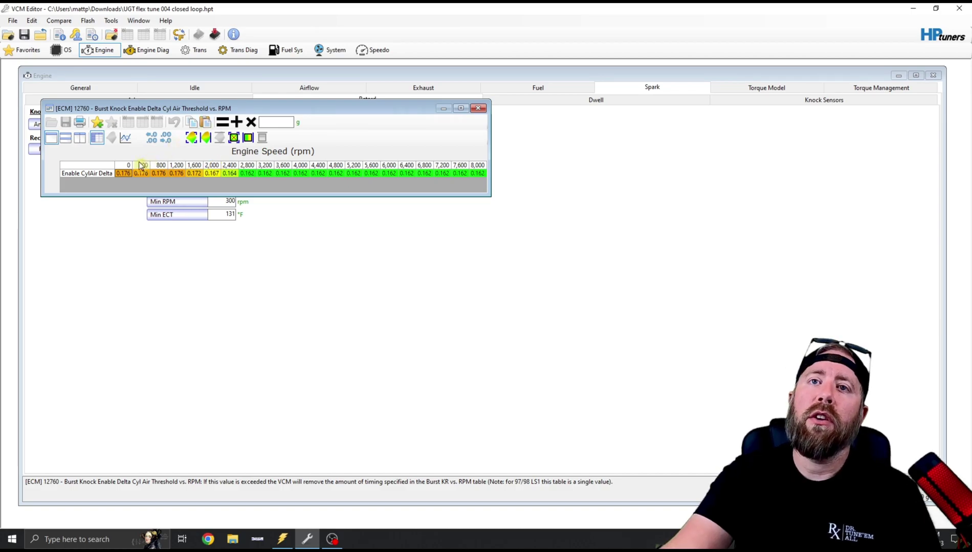
pyautogui.click(478, 108)
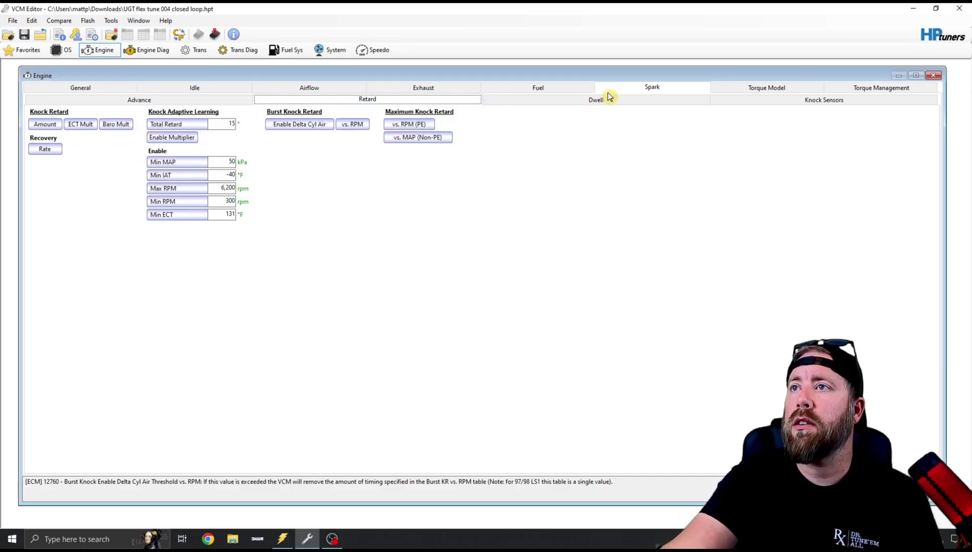
# - Set the whole Burst Knock Enable Delta Cyl Air row to 3 g across all engine speeds and close the table
pyautogui.click(314, 128)
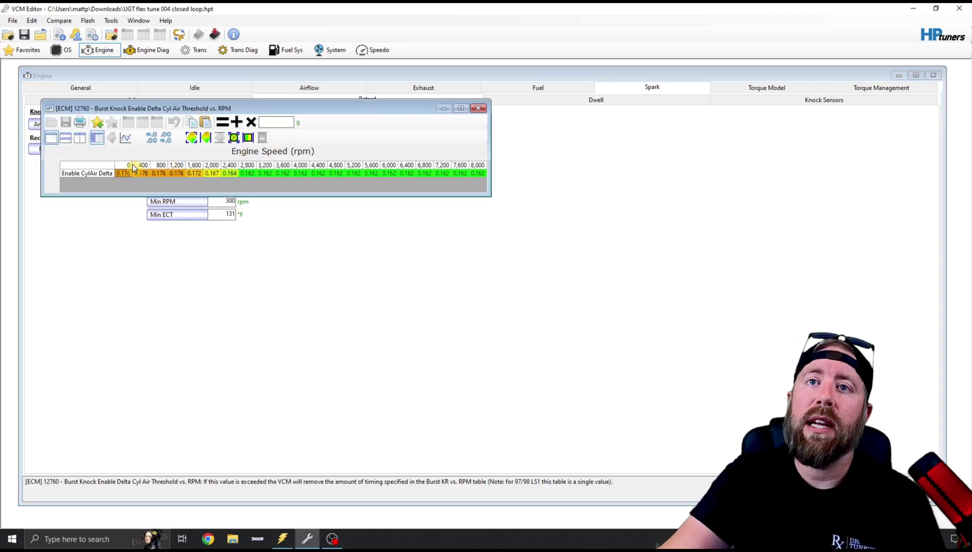
pyautogui.click(105, 173)
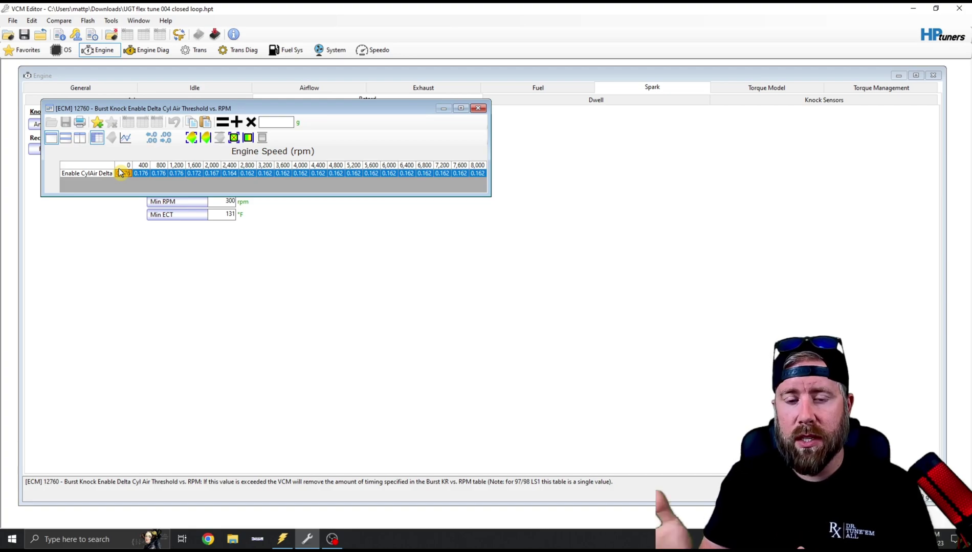
pyautogui.write('3')
pyautogui.press('Return')
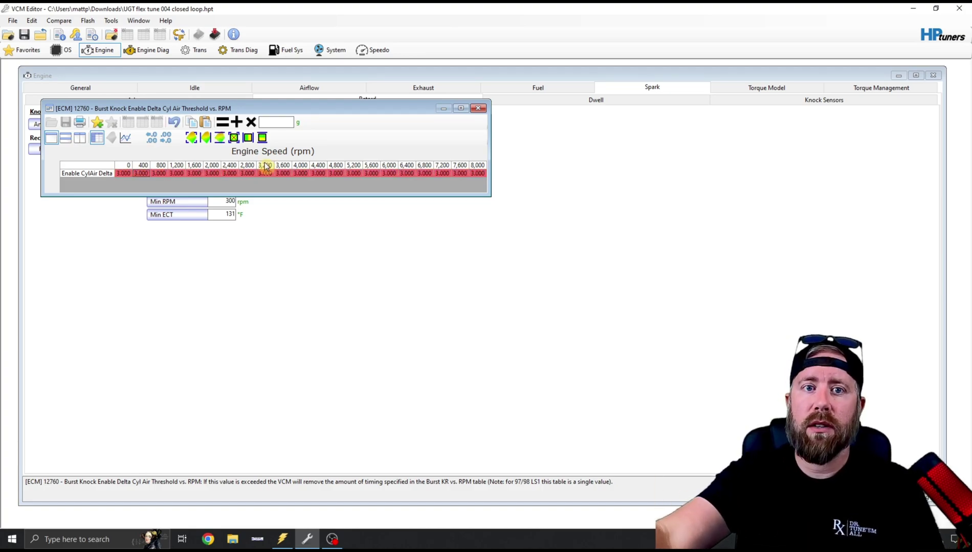
pyautogui.click(484, 110)
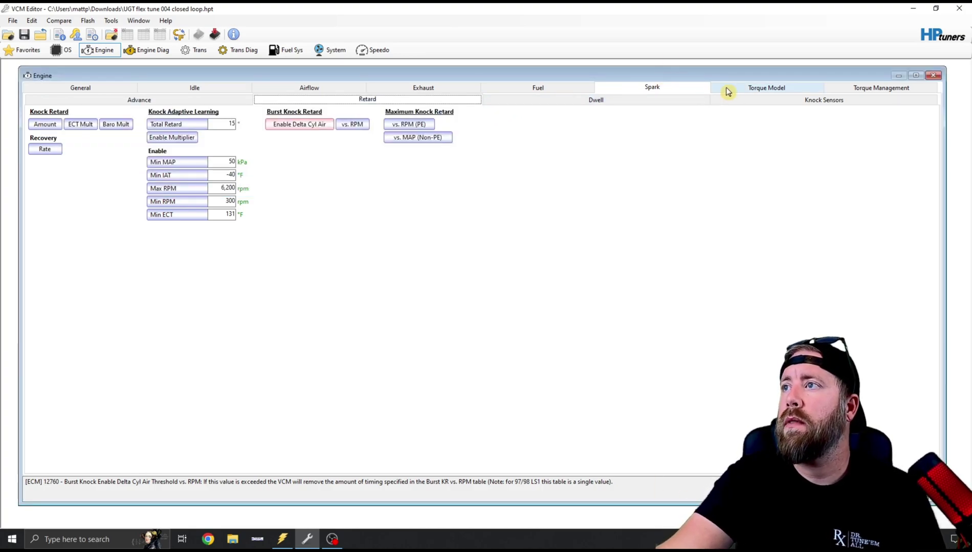
# - Review the engine's torque management limits in the General and Engine sections
pyautogui.click(881, 87)
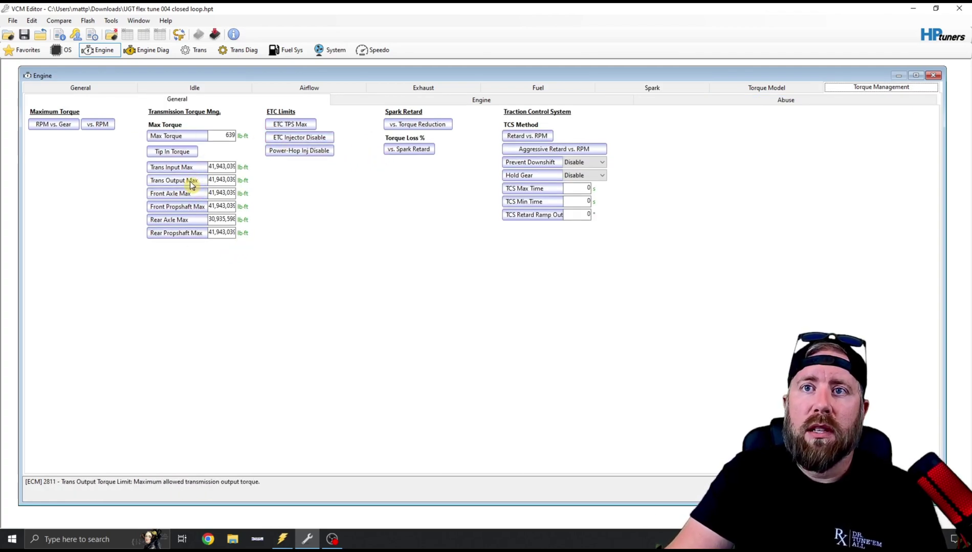
pyautogui.click(98, 124)
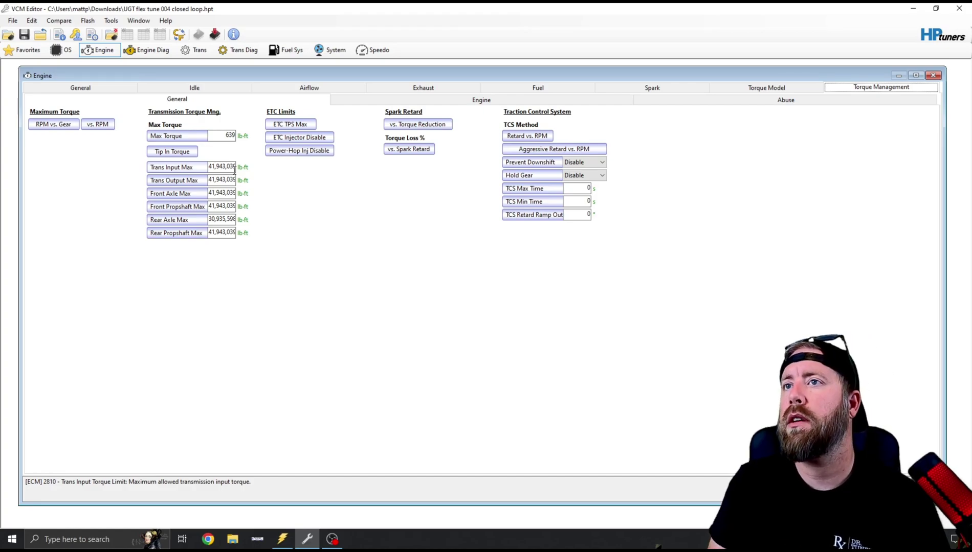
pyautogui.click(461, 99)
# - Review the general system settings with the System Options matrix, and open the A/C settings
pyautogui.click(341, 53)
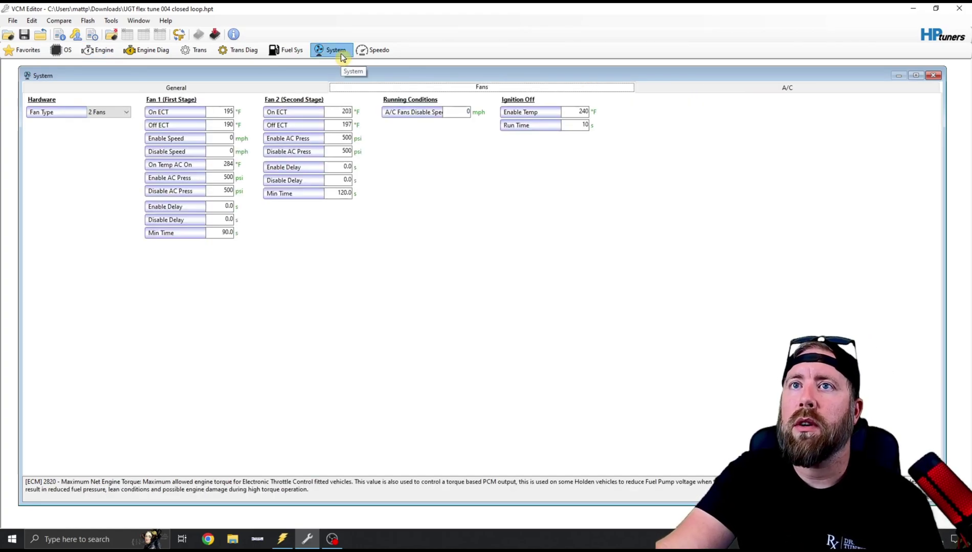
pyautogui.click(320, 87)
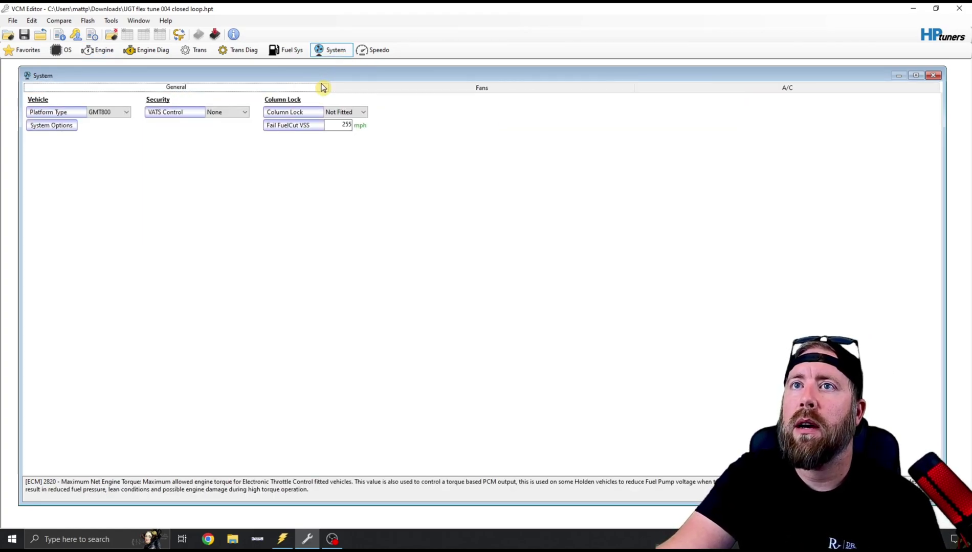
pyautogui.click(31, 126)
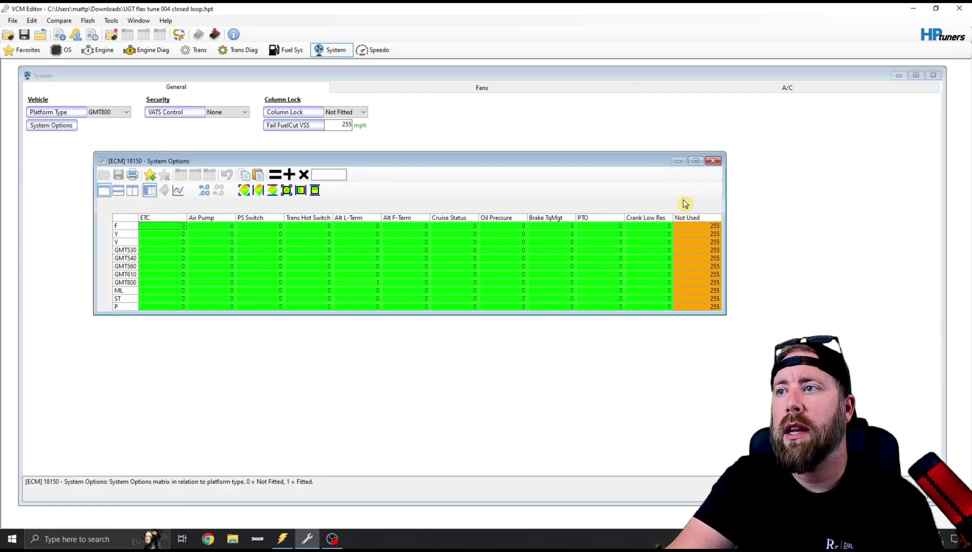
pyautogui.click(712, 161)
pyautogui.click(729, 90)
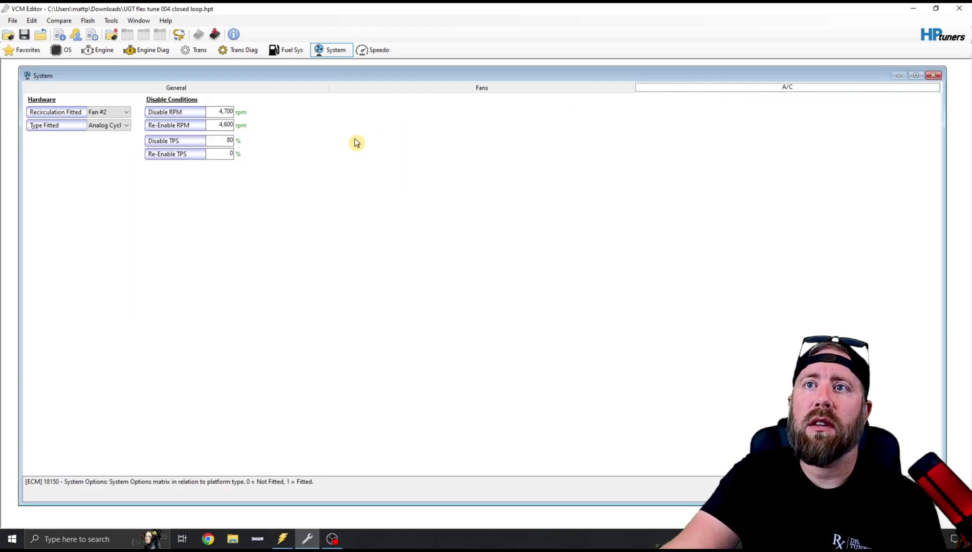